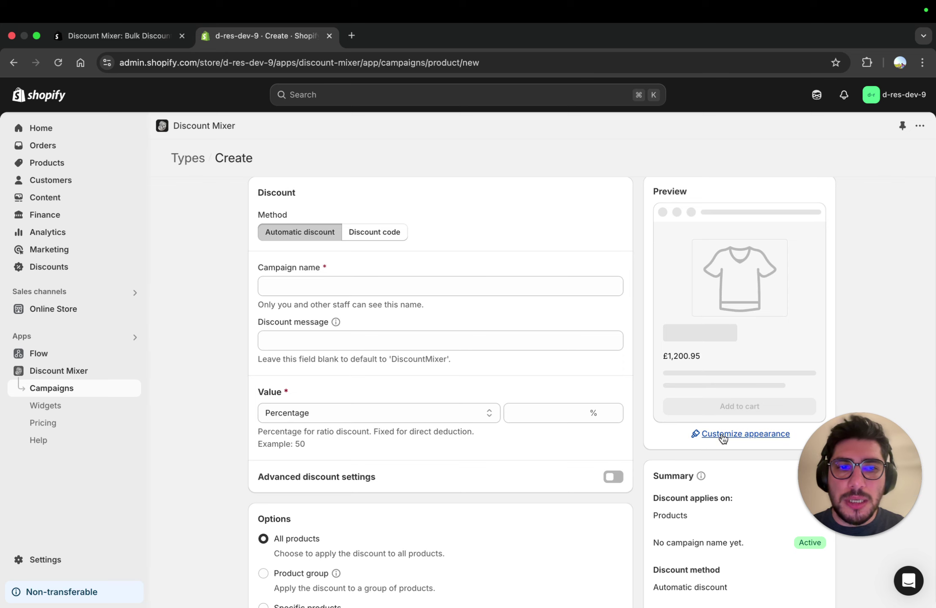
{"action": "scroll", "coordinate": [613, 482], "scroll_direction": "down", "scroll_amount": 8}
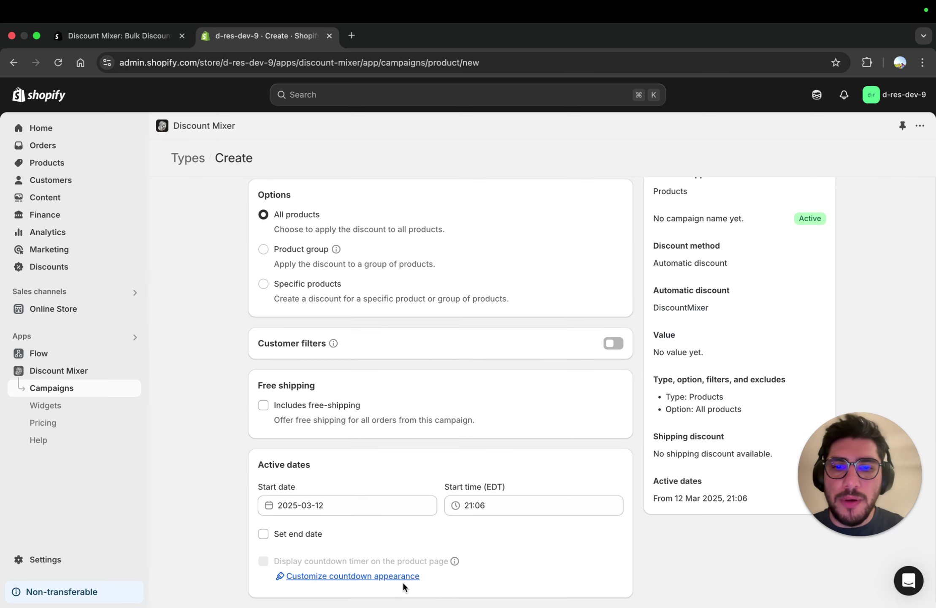
{"action": "scroll", "coordinate": [642, 451], "scroll_direction": "up", "scroll_amount": 1}
{"action": "scroll", "coordinate": [642, 451], "scroll_direction": "up", "scroll_amount": 5}
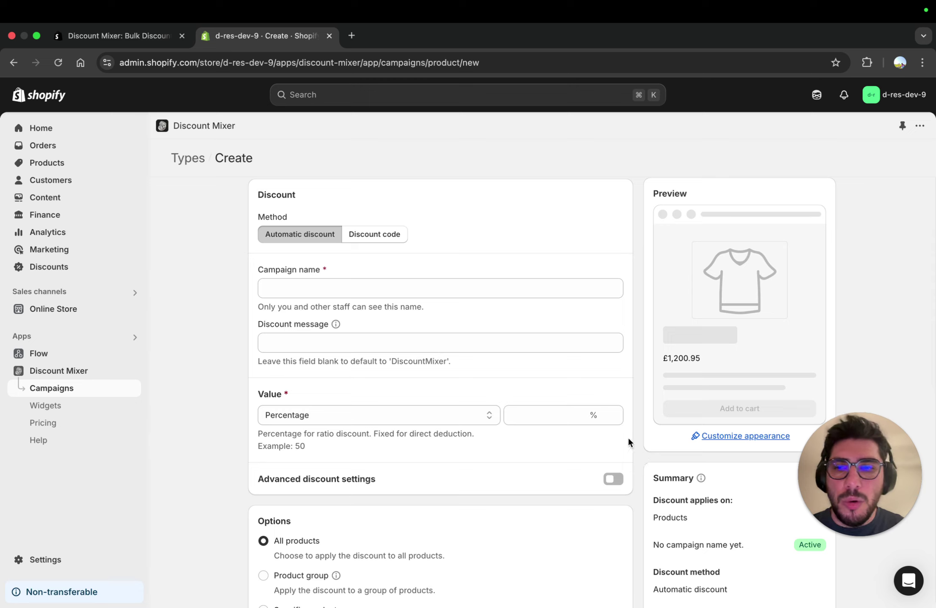
Open the widget settings, view the volume discount table and countdown timer designs, and return to the product discount appearance
{"action": "left_click", "coordinate": [62, 406]}
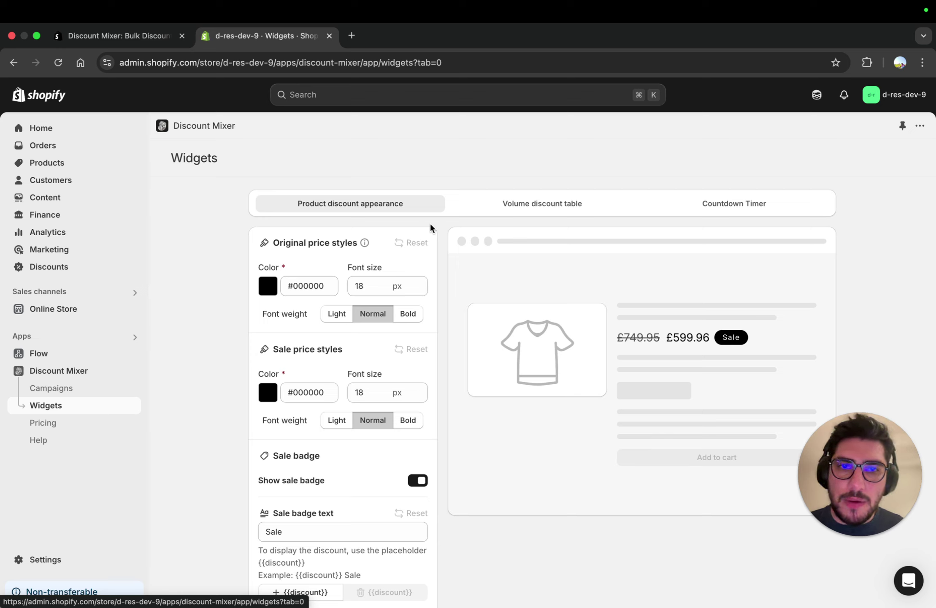
{"action": "left_click", "coordinate": [511, 212]}
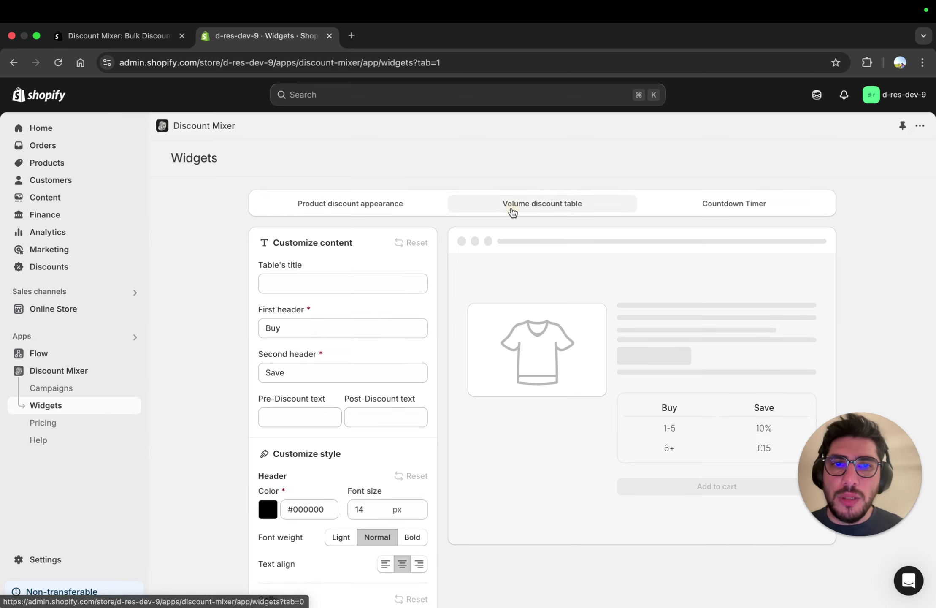
{"action": "left_click", "coordinate": [711, 210]}
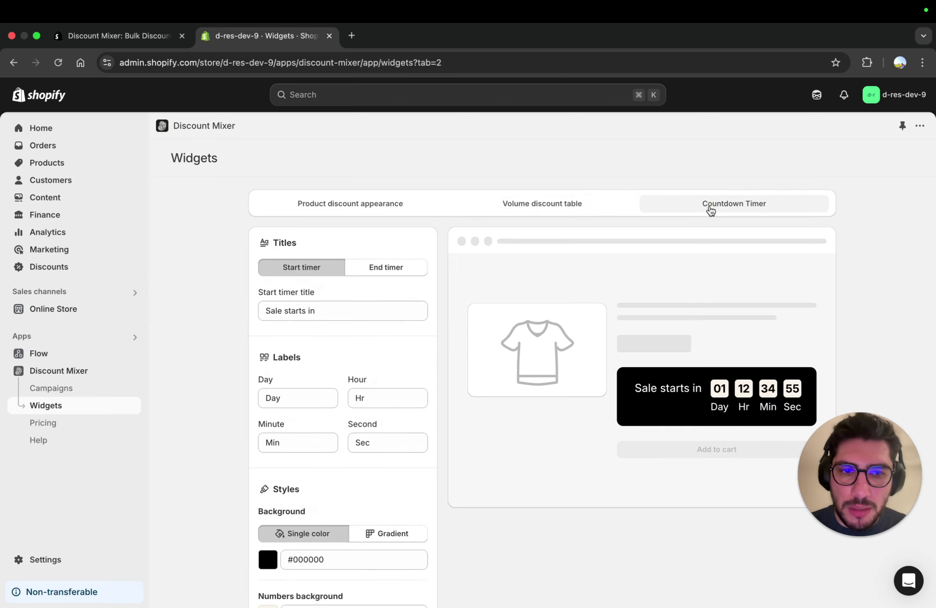
{"action": "left_click", "coordinate": [396, 209]}
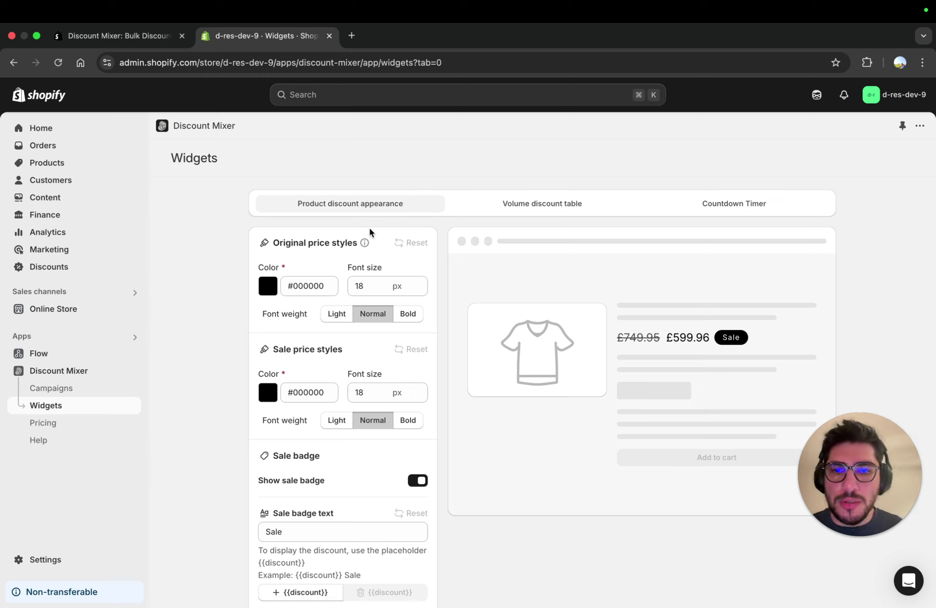
Style the original price with color #b32929, a 16 px font size and bold weight
{"action": "left_click", "coordinate": [268, 286]}
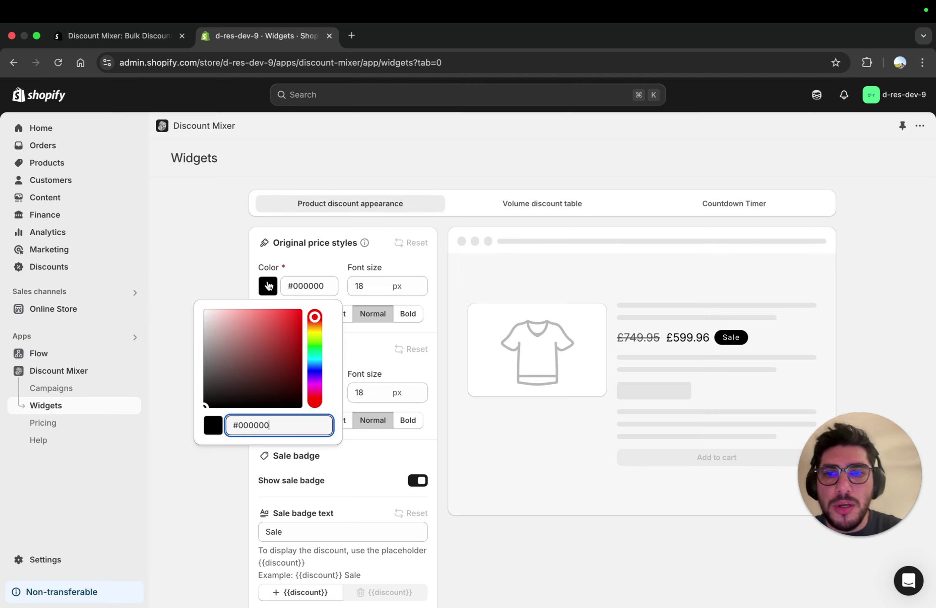
{"action": "left_click", "coordinate": [279, 338]}
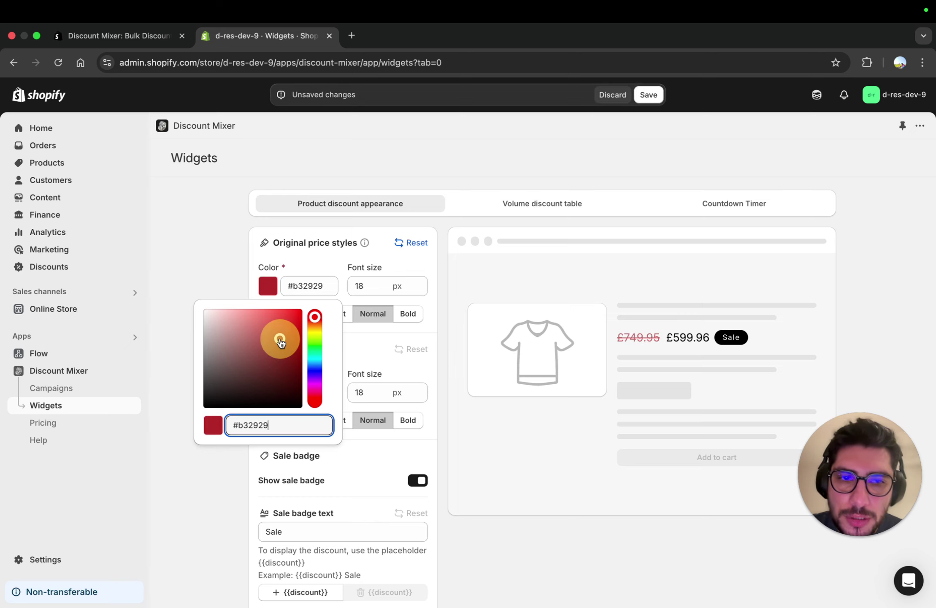
{"action": "left_click", "coordinate": [375, 291]}
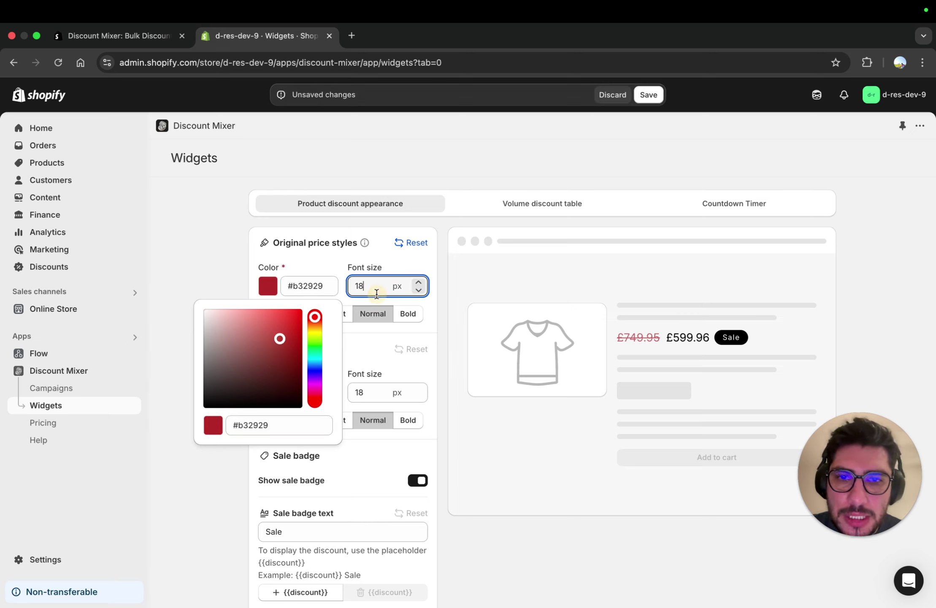
{"action": "left_click", "coordinate": [418, 290]}
{"action": "left_click", "coordinate": [418, 291]}
{"action": "left_click", "coordinate": [406, 313]}
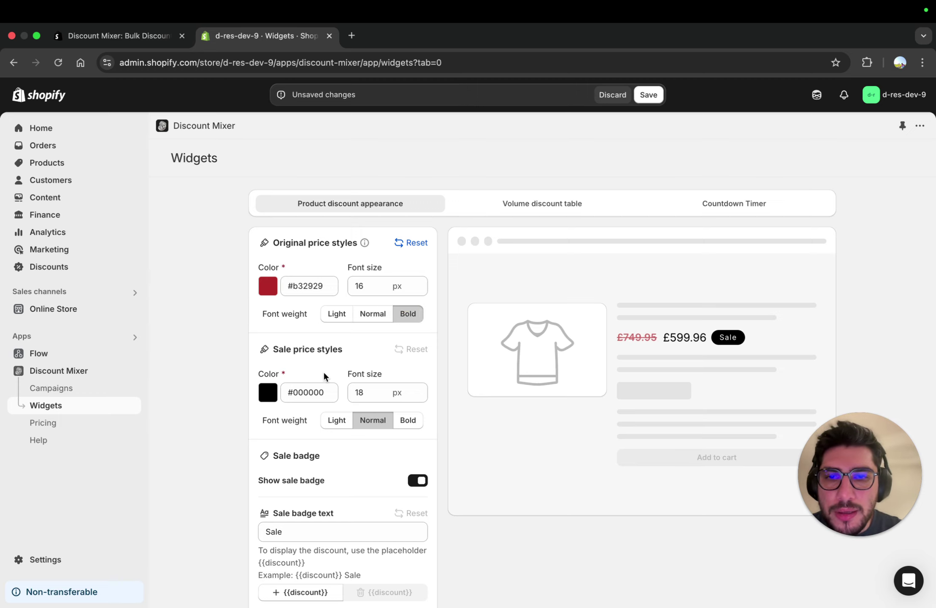
Set the sale price color to red #f20000
{"action": "scroll", "coordinate": [323, 370], "scroll_direction": "down", "scroll_amount": 1}
{"action": "left_click", "coordinate": [266, 363]}
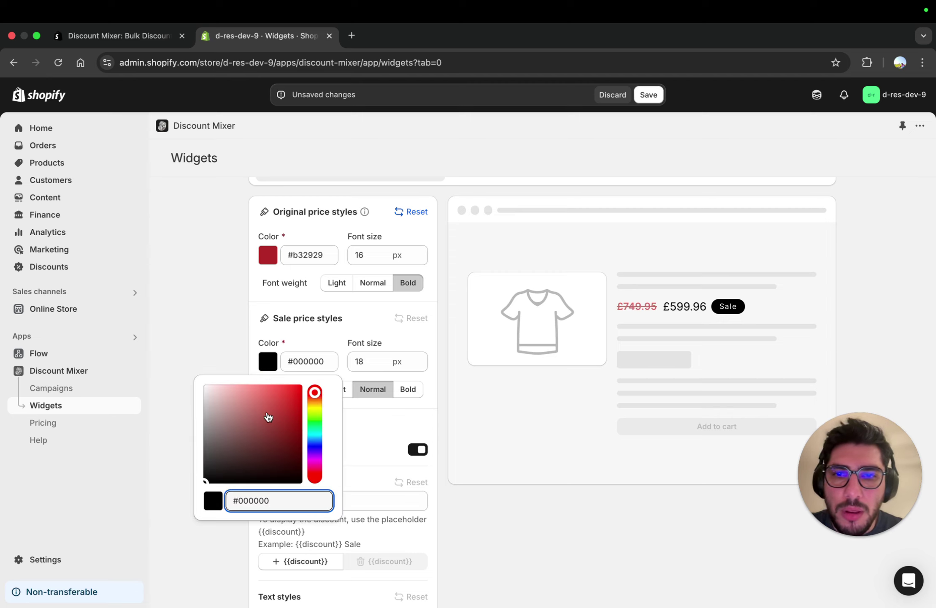
{"action": "mouse_move", "coordinate": [267, 417]}
{"action": "left_mouse_down"}
{"action": "mouse_move", "coordinate": [314, 386]}
{"action": "mouse_move", "coordinate": [337, 335]}
{"action": "left_mouse_up"}
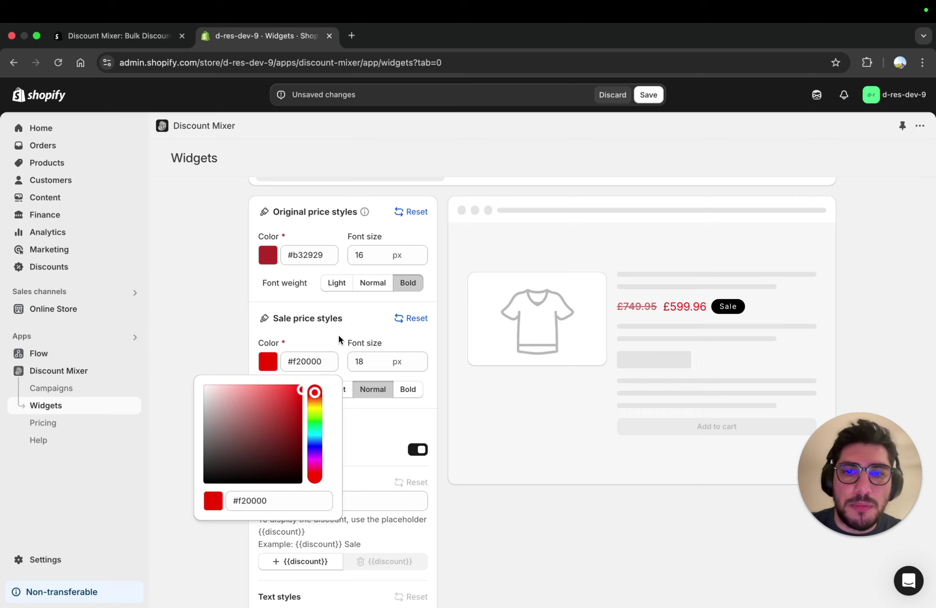
{"action": "left_click", "coordinate": [336, 356]}
Try hiding the sale badge and turn it back on
{"action": "scroll", "coordinate": [345, 405], "scroll_direction": "down", "scroll_amount": 2}
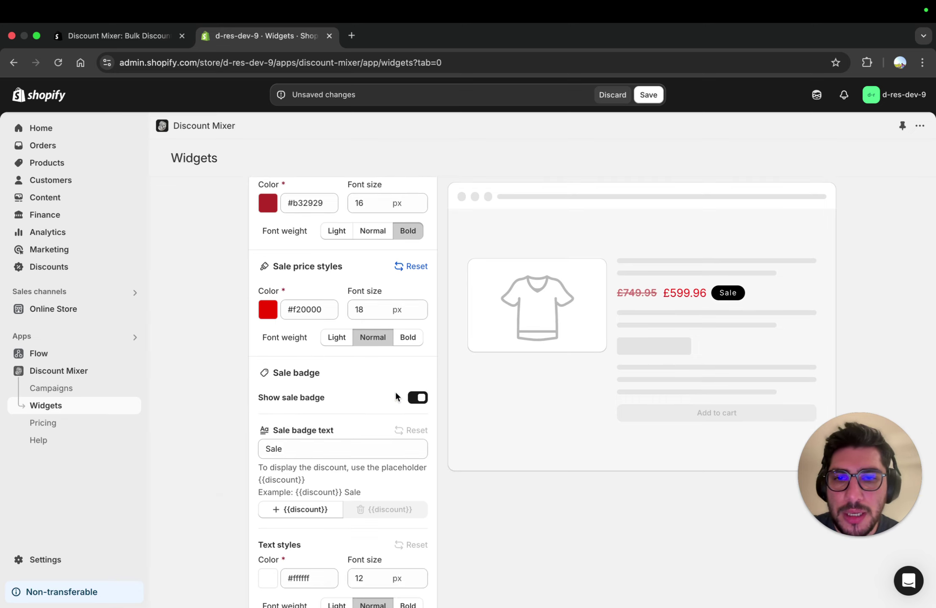
{"action": "left_click", "coordinate": [418, 398]}
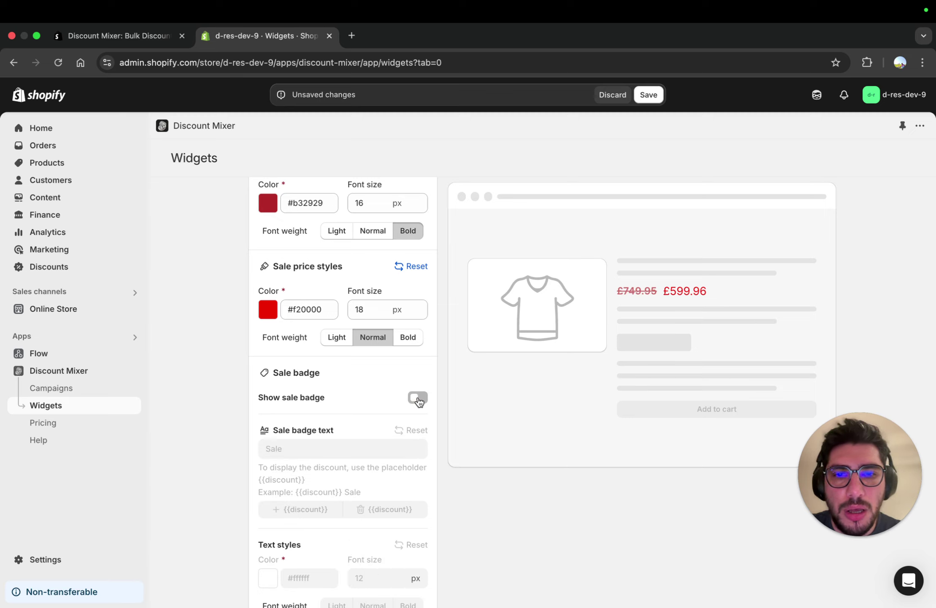
{"action": "left_click", "coordinate": [419, 398]}
Add the {{discount}} placeholder after "Sale" in the sale badge text
{"action": "scroll", "coordinate": [365, 409], "scroll_direction": "down", "scroll_amount": 2}
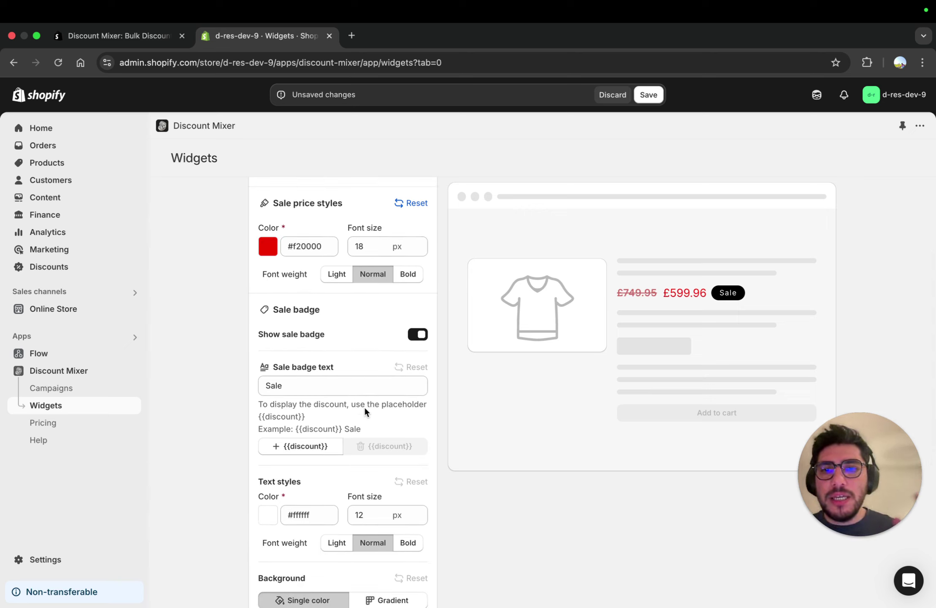
{"action": "left_click", "coordinate": [327, 380]}
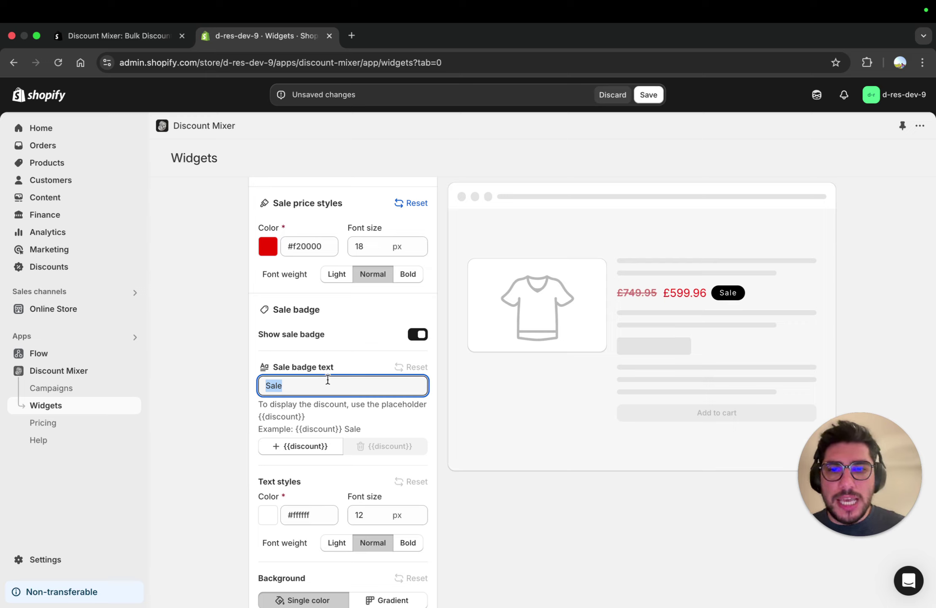
{"action": "left_click", "coordinate": [325, 384]}
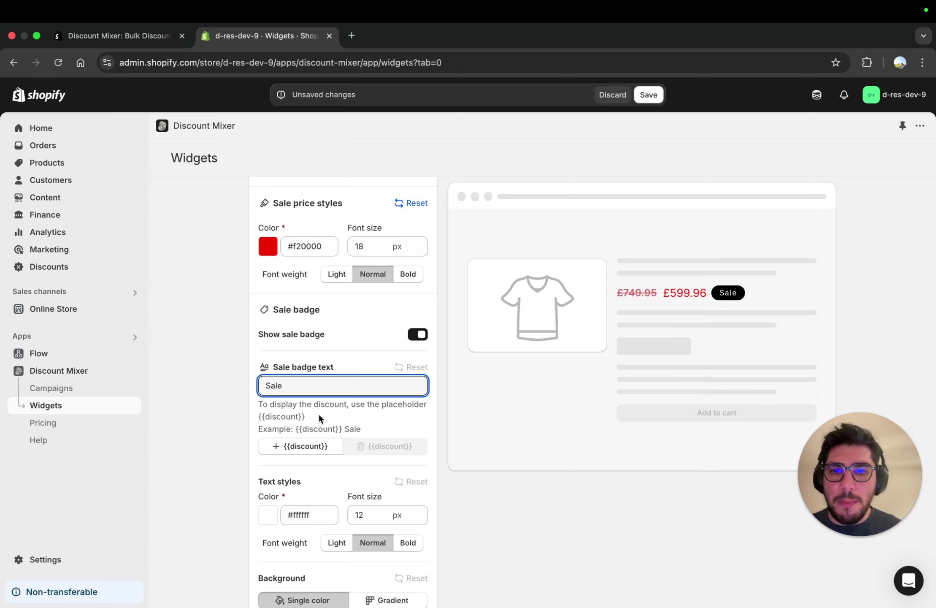
{"action": "left_click", "coordinate": [307, 446]}
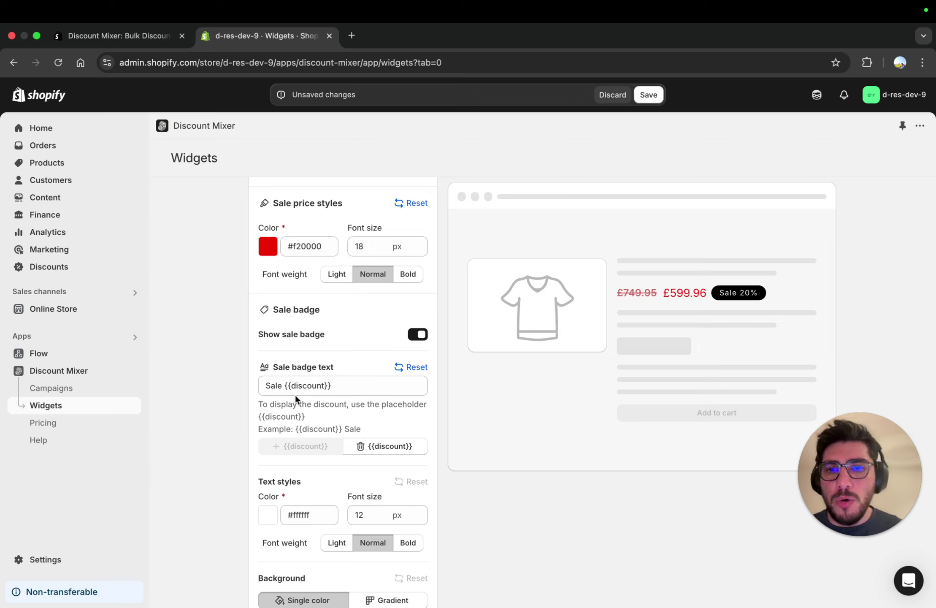
{"action": "left_click_drag", "start_coordinate": [284, 385], "coordinate": [334, 386]}
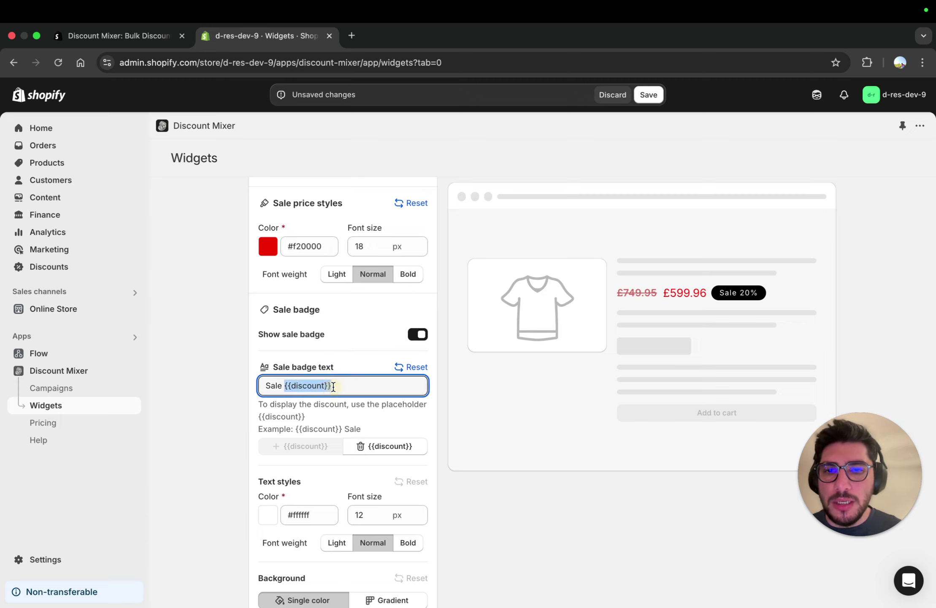
{"action": "left_click", "coordinate": [329, 416]}
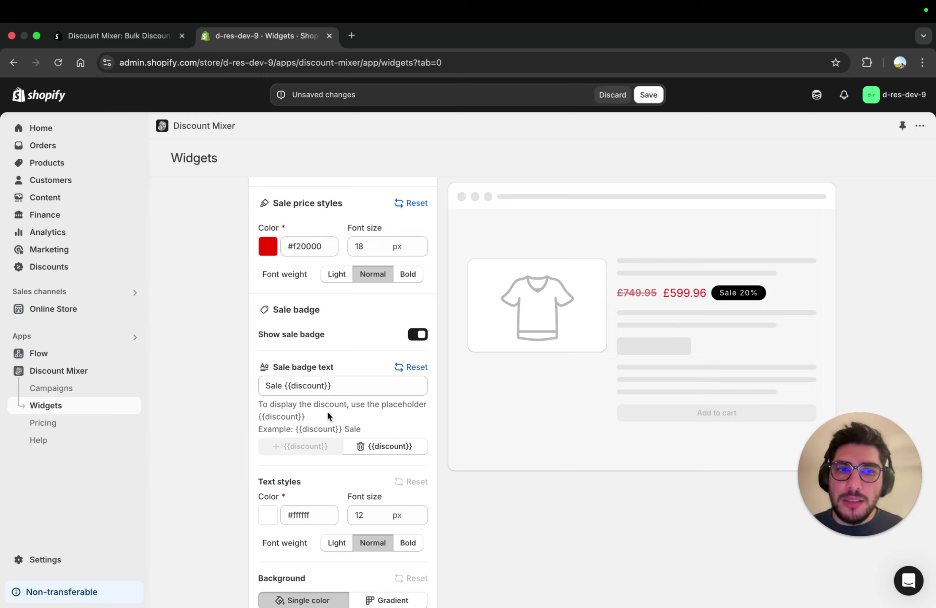
{"action": "left_click_drag", "start_coordinate": [717, 293], "coordinate": [759, 299]}
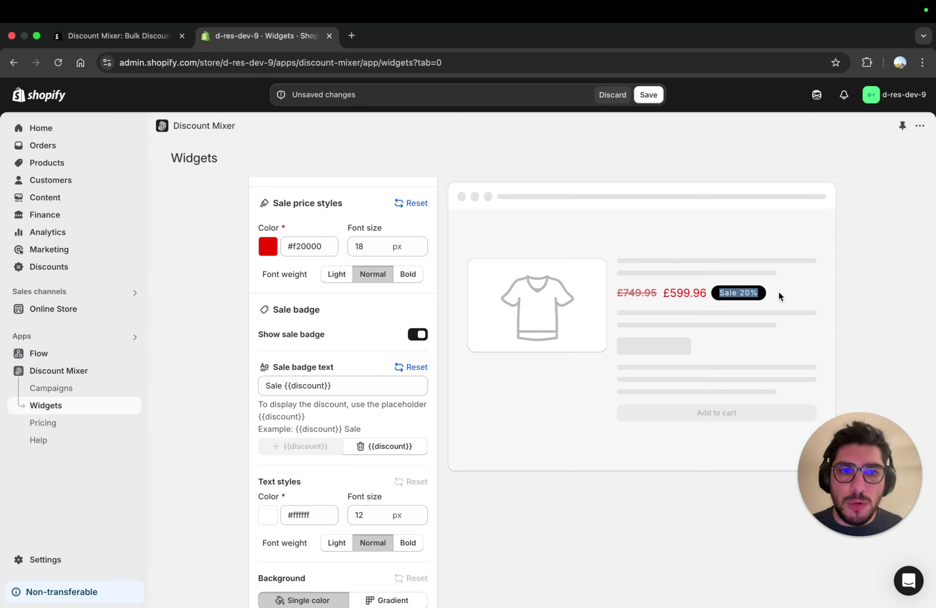
{"action": "left_click_drag", "start_coordinate": [615, 293], "coordinate": [751, 291]}
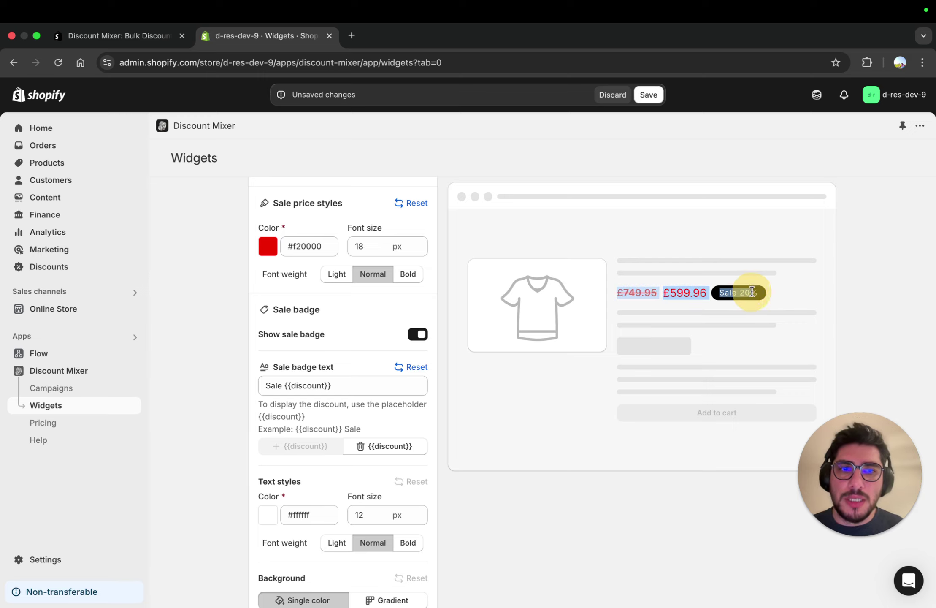
{"action": "left_click", "coordinate": [777, 292]}
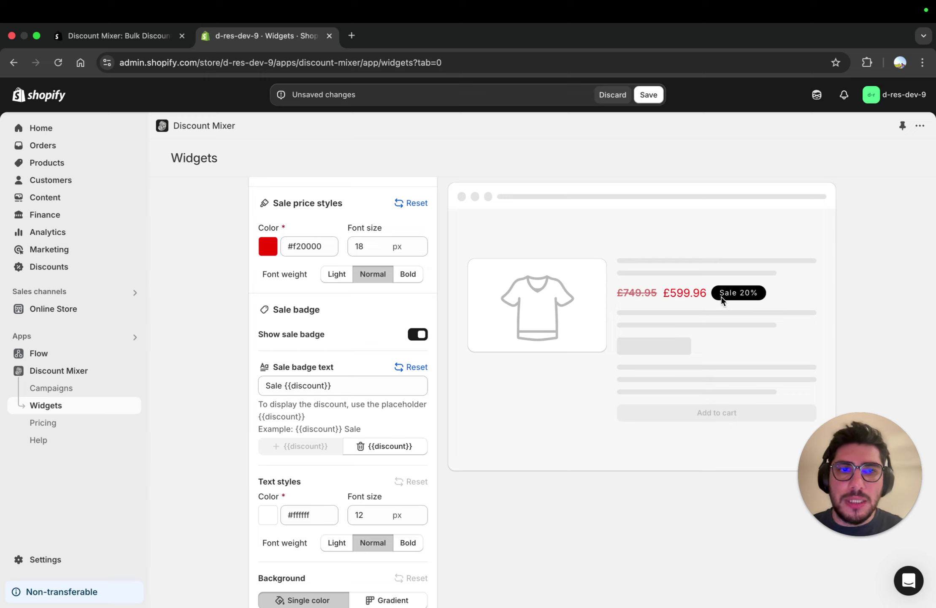
Reword the sale badge text to "{{discount}} off"
{"action": "double_click", "coordinate": [272, 385]}
{"action": "key", "text": "BackSpace"}
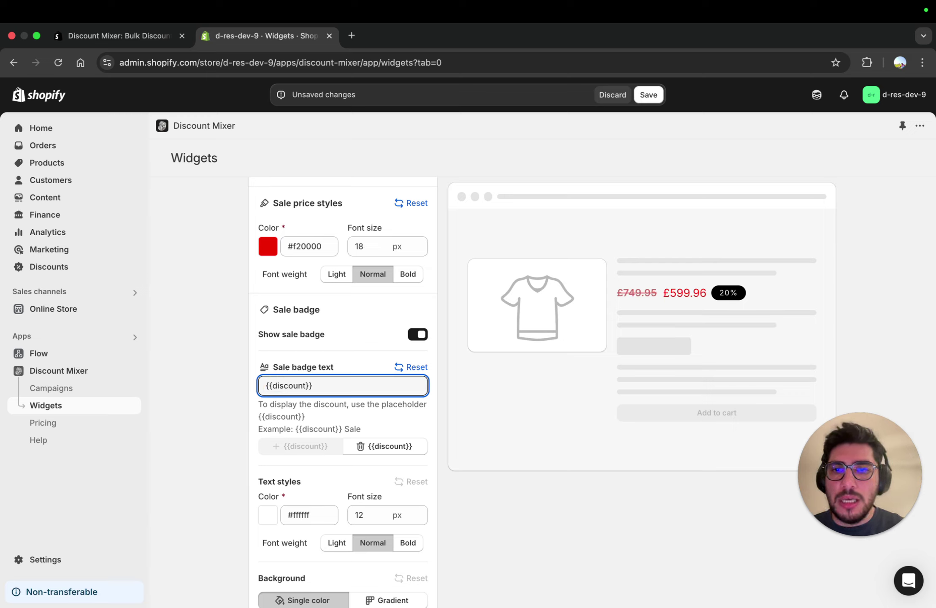
{"action": "type", "text": "off"}
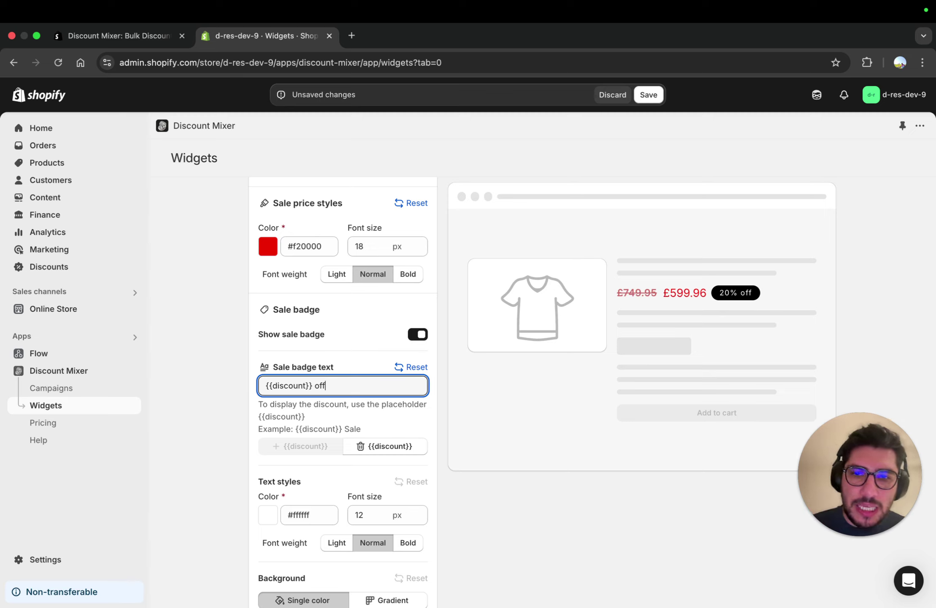
Set the sale badge's text color to light pink #ffbebe
{"action": "scroll", "coordinate": [299, 463], "scroll_direction": "down", "scroll_amount": 3}
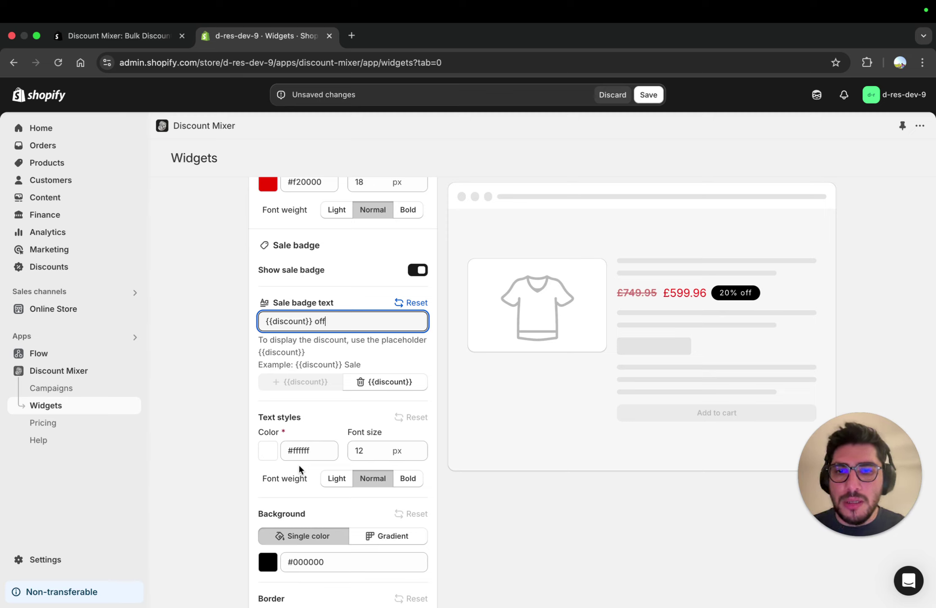
{"action": "left_click", "coordinate": [268, 460]}
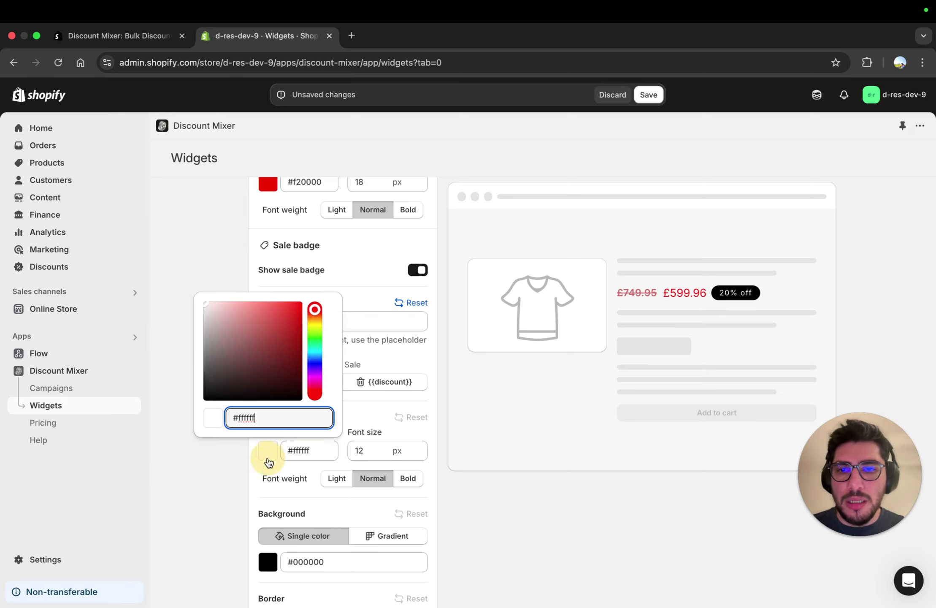
{"action": "left_click_drag", "start_coordinate": [265, 370], "coordinate": [228, 292]}
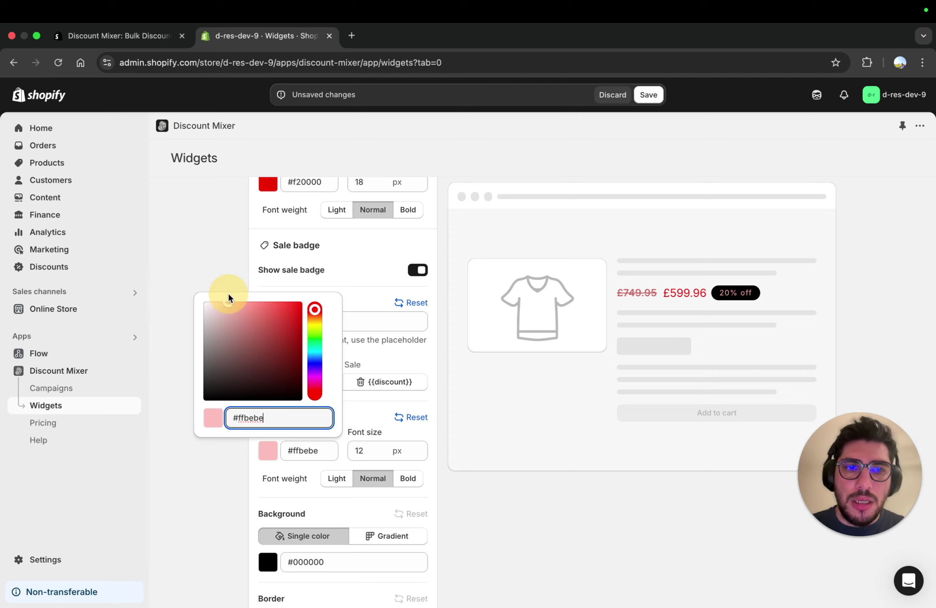
{"action": "left_click", "coordinate": [367, 415]}
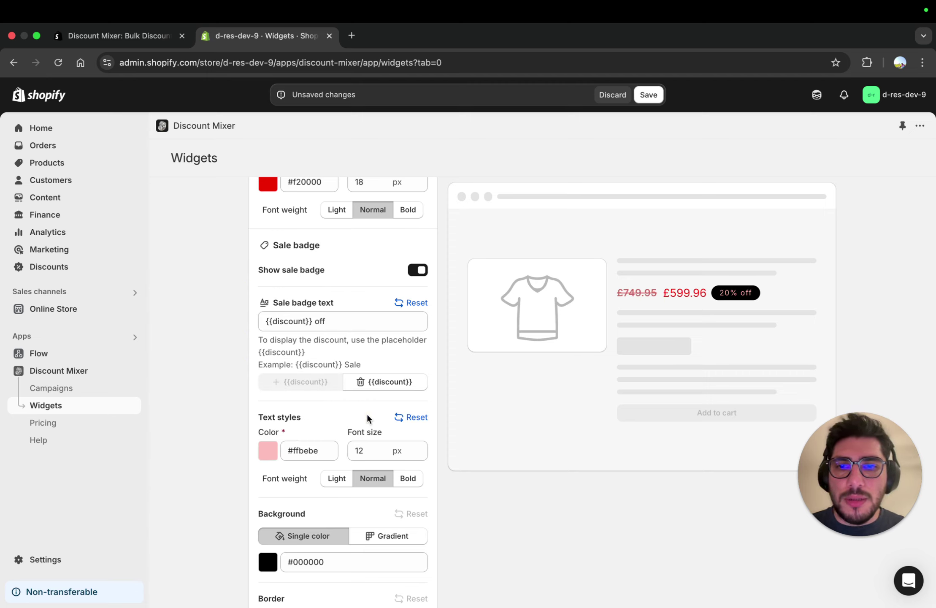
Give the sale badge a gradient background with #913b3b as its first color and set the gradient angle past the middle of its range
{"action": "scroll", "coordinate": [367, 416], "scroll_direction": "down", "scroll_amount": 5}
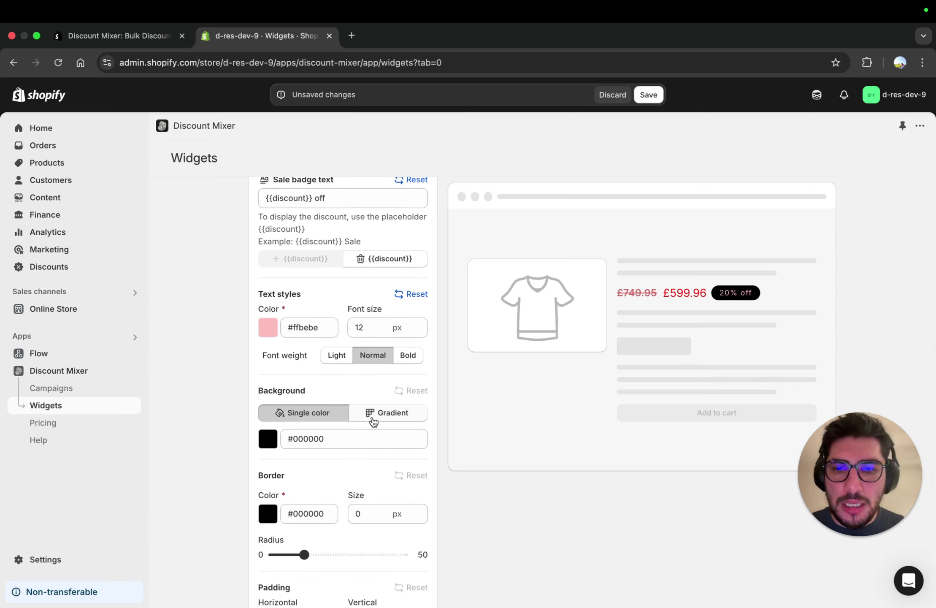
{"action": "left_click", "coordinate": [372, 419]}
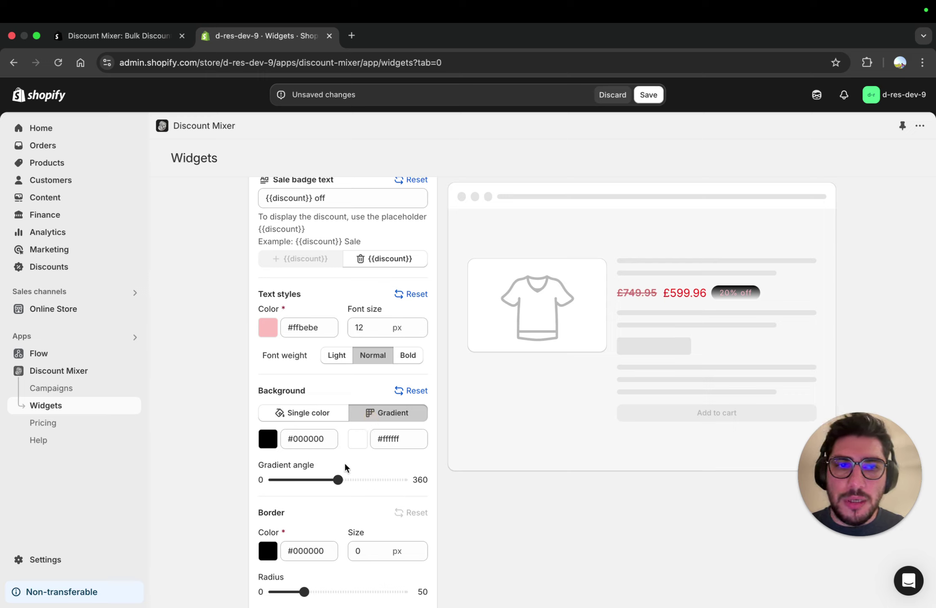
{"action": "left_click_drag", "start_coordinate": [337, 481], "coordinate": [308, 492]}
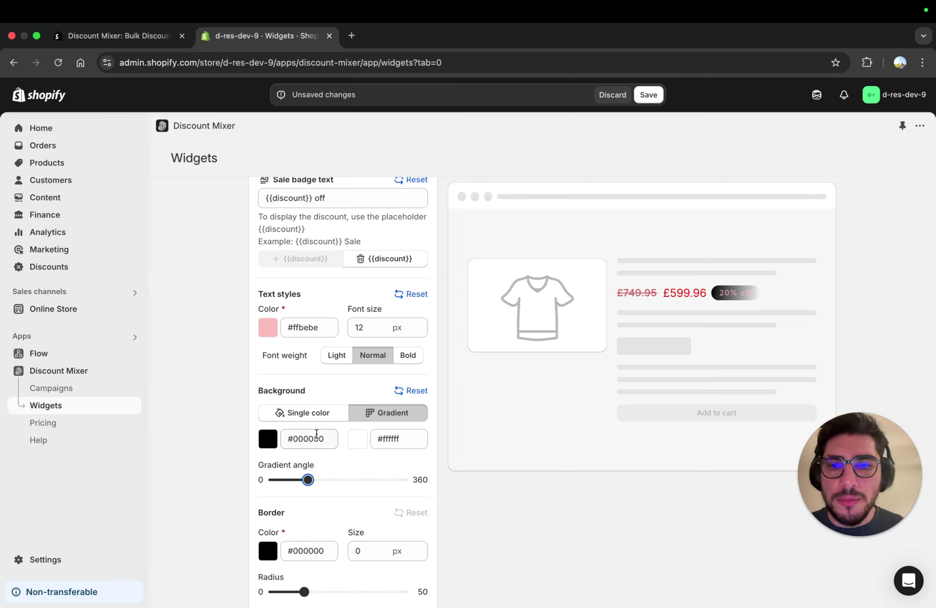
{"action": "left_click", "coordinate": [270, 447]}
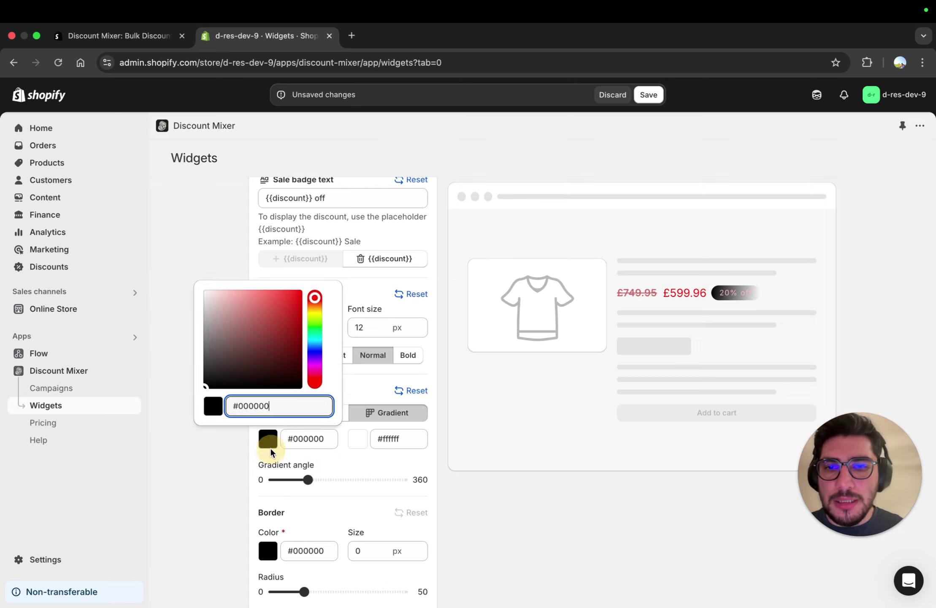
{"action": "left_click_drag", "start_coordinate": [273, 375], "coordinate": [262, 330]}
{"action": "left_click", "coordinate": [356, 478]}
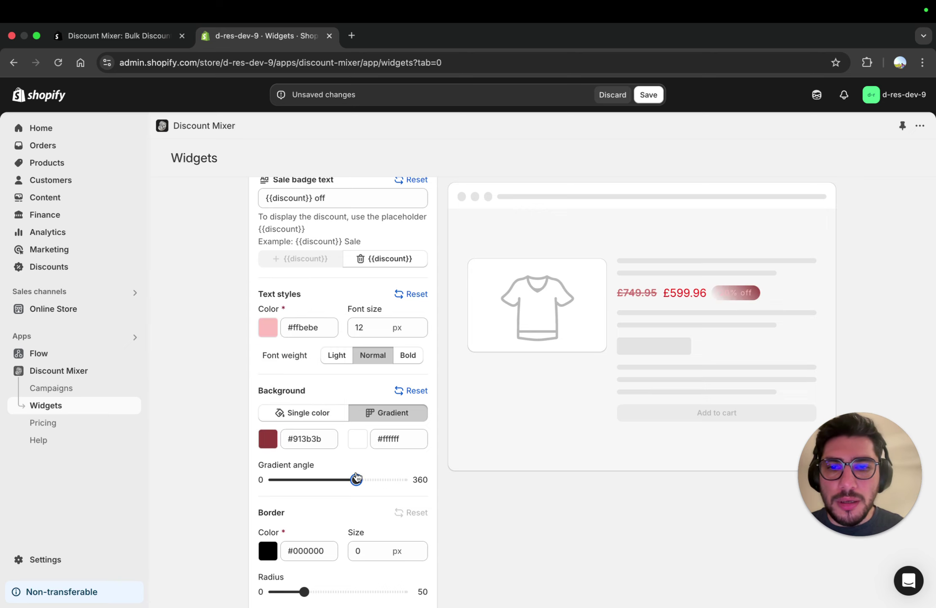
Set the sale badge's border size to 1 px
{"action": "scroll", "coordinate": [356, 478], "scroll_direction": "down", "scroll_amount": 3}
{"action": "left_click", "coordinate": [359, 420]}
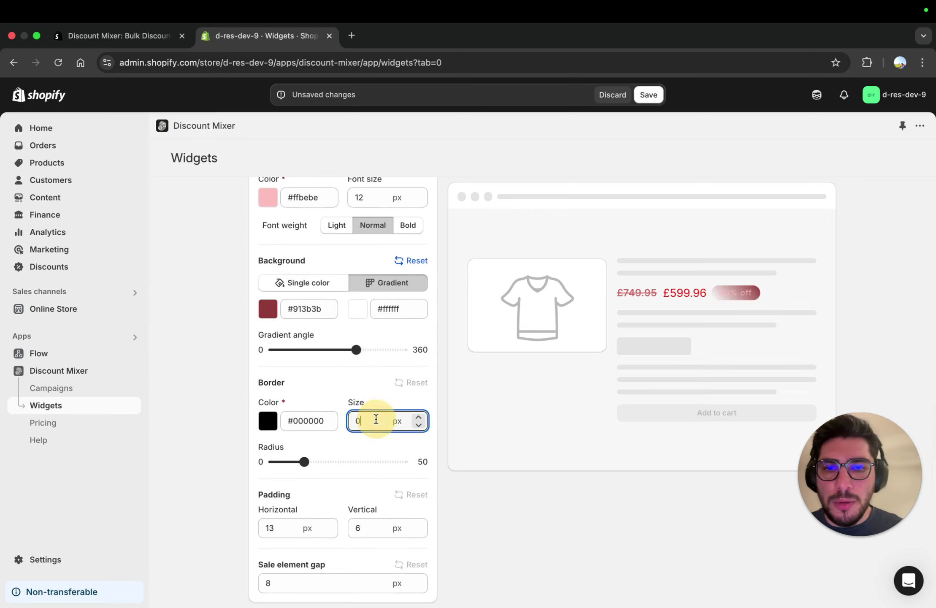
{"action": "left_click", "coordinate": [418, 417]}
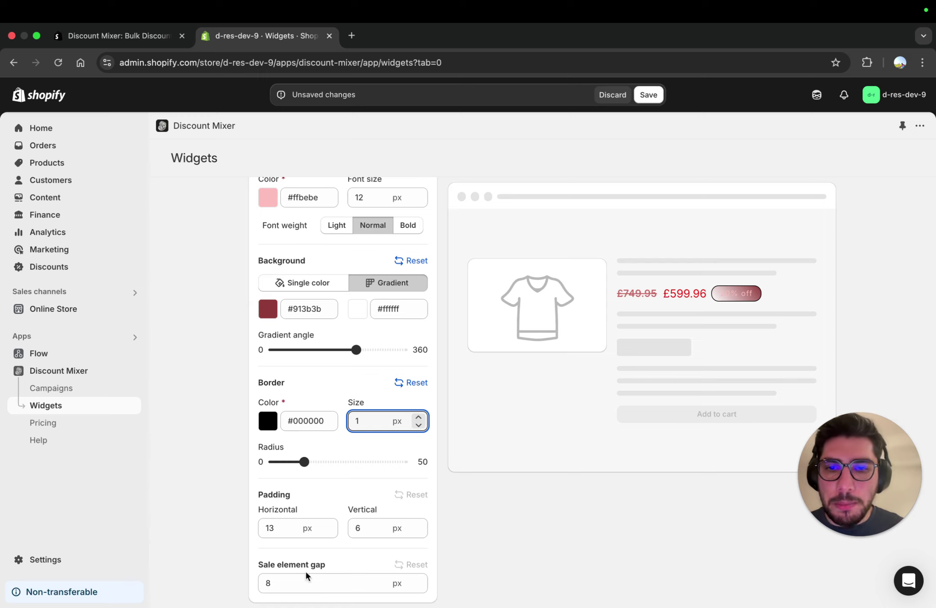
{"action": "left_click", "coordinate": [311, 587]}
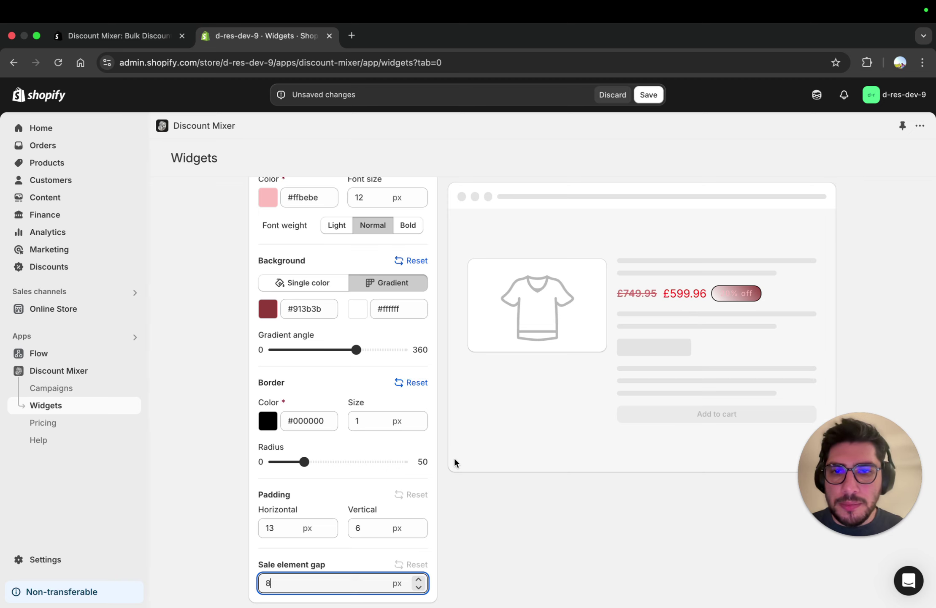
Discard all unsaved changes to the product discount appearance widget
{"action": "scroll", "coordinate": [454, 461], "scroll_direction": "up", "scroll_amount": 10}
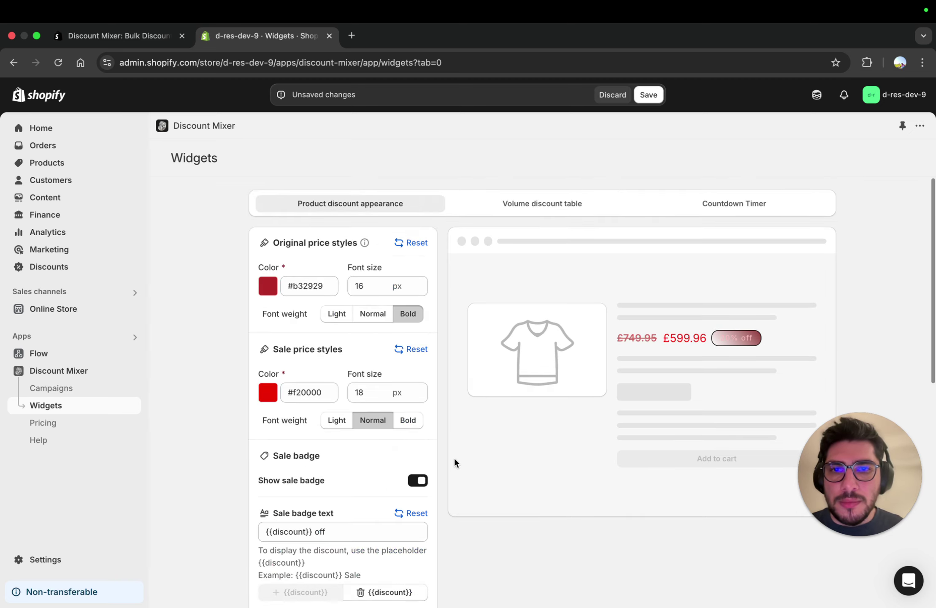
{"action": "left_click", "coordinate": [607, 96]}
{"action": "left_click", "coordinate": [598, 375]}
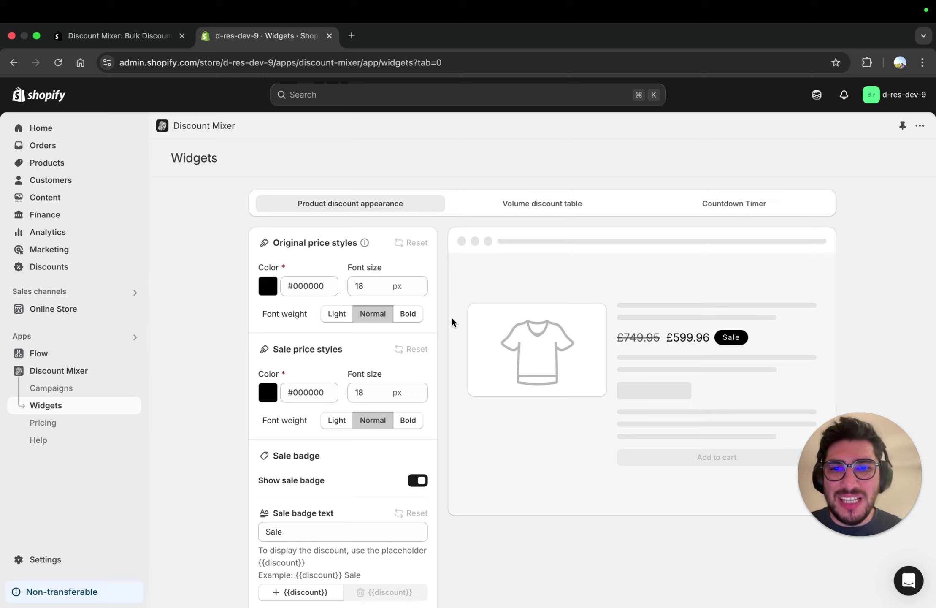
Open the volume discount table widget and set the table's title to "Buy more, save more!"
{"action": "left_click", "coordinate": [496, 210]}
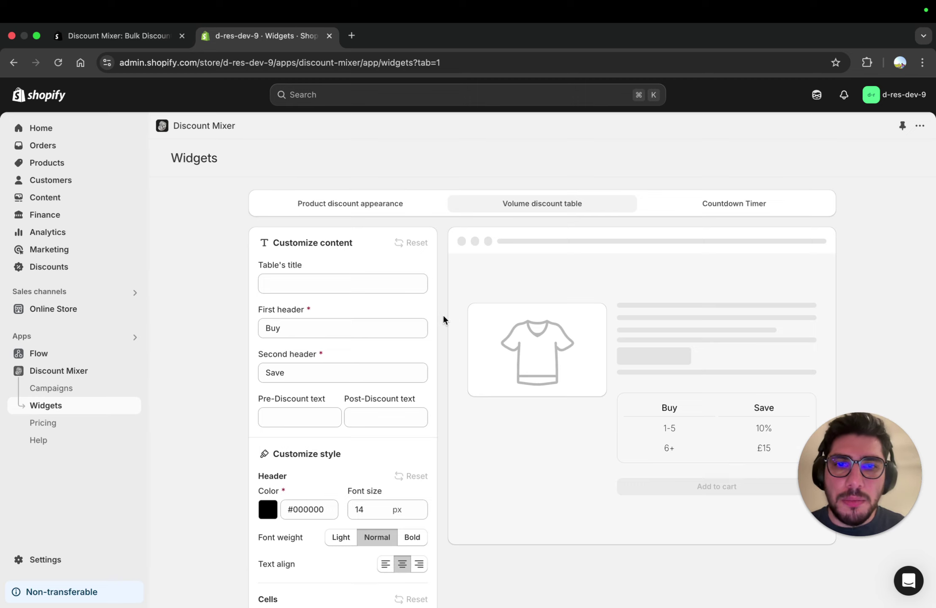
{"action": "scroll", "coordinate": [443, 316], "scroll_direction": "down", "scroll_amount": 1}
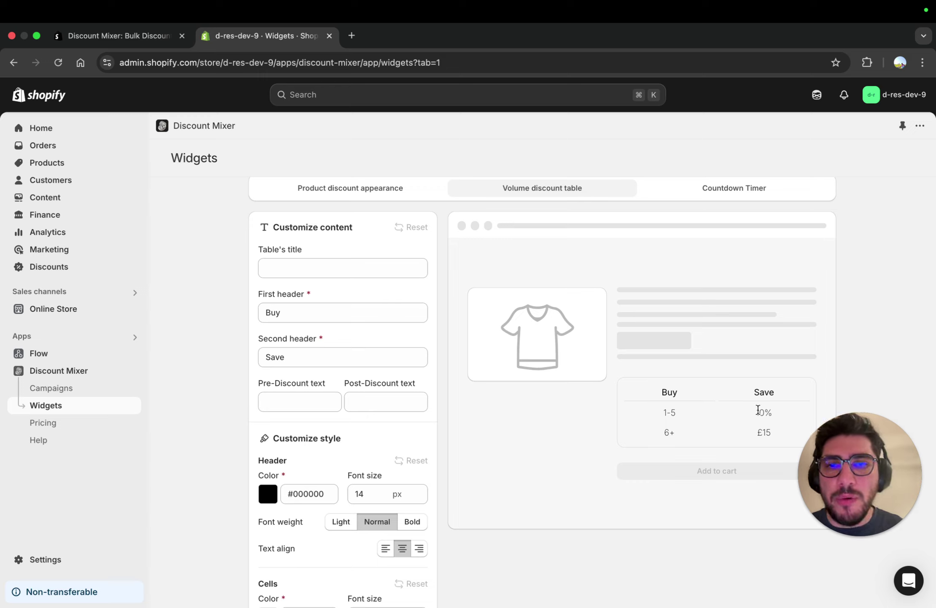
{"action": "left_click", "coordinate": [355, 275]}
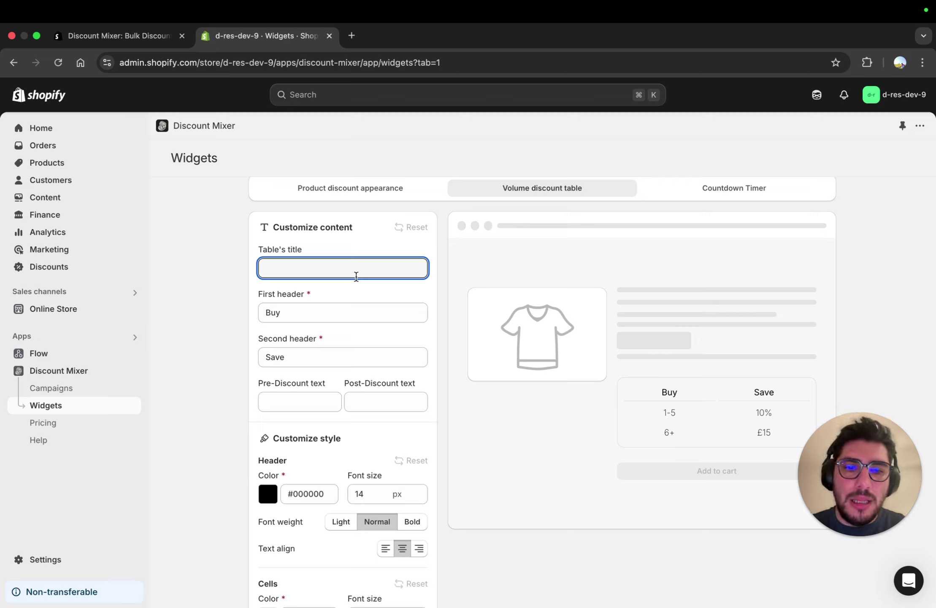
{"action": "type", "text": "Buy mor"}
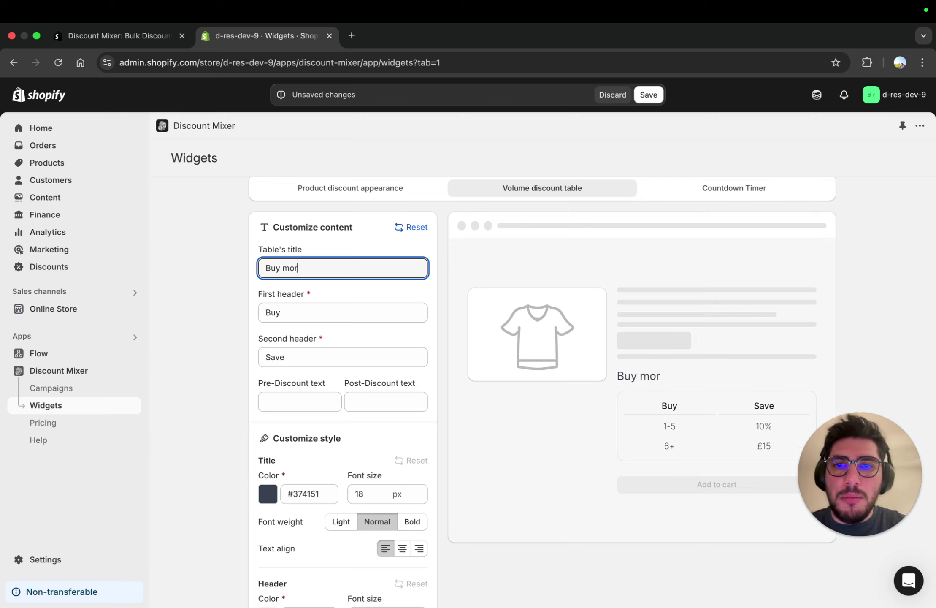
{"action": "type", "text": "e, save "}
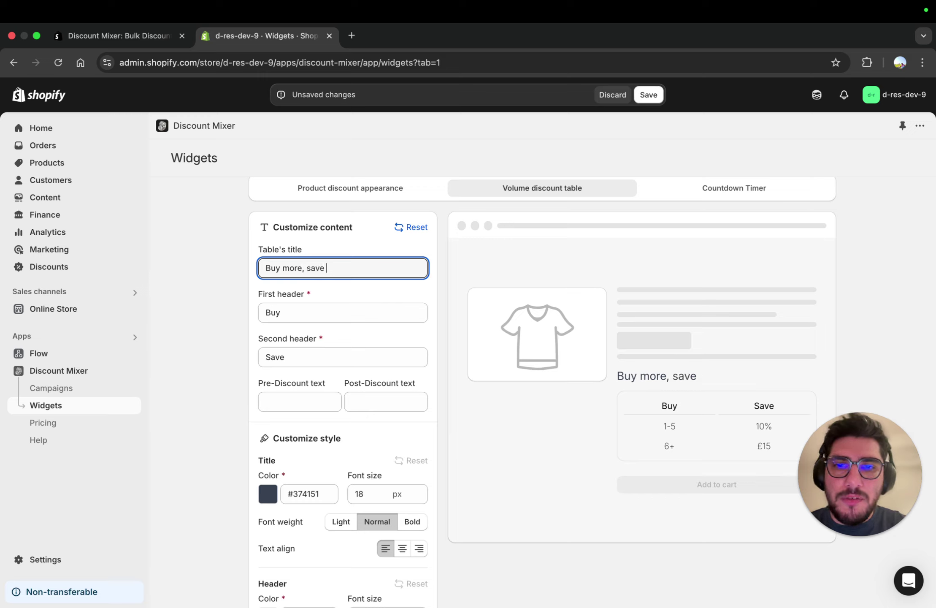
{"action": "type", "text": "more!"}
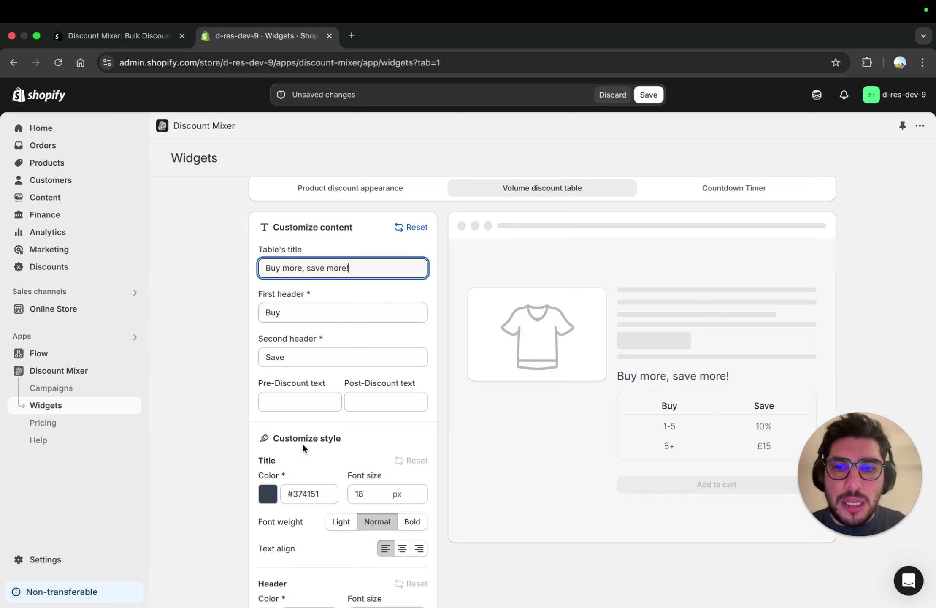
Style the volume discount table's title with blue #246de4, a 20 px font size and centered text alignment
{"action": "left_click", "coordinate": [268, 493]}
{"action": "left_click_drag", "start_coordinate": [270, 391], "coordinate": [287, 355]}
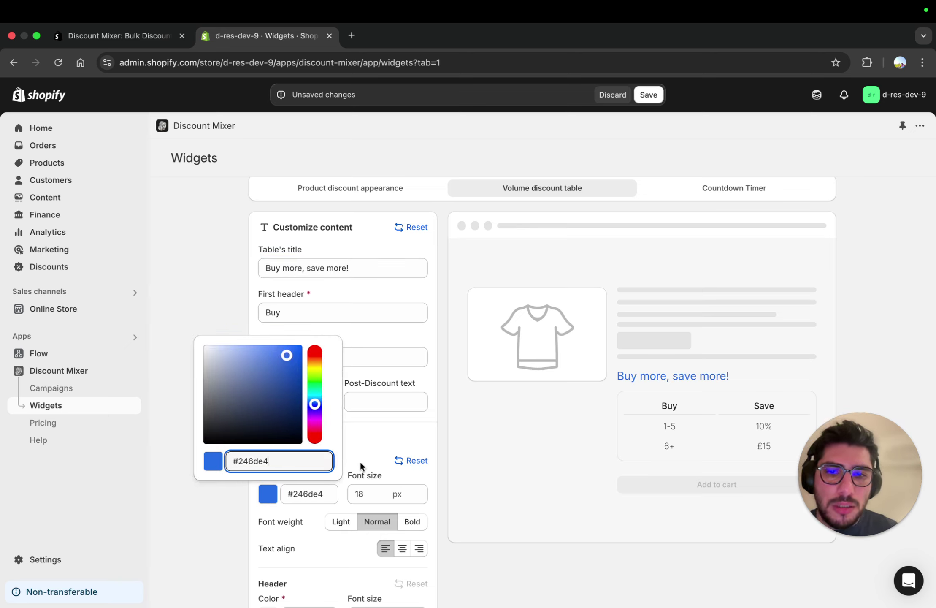
{"action": "left_click", "coordinate": [368, 430]}
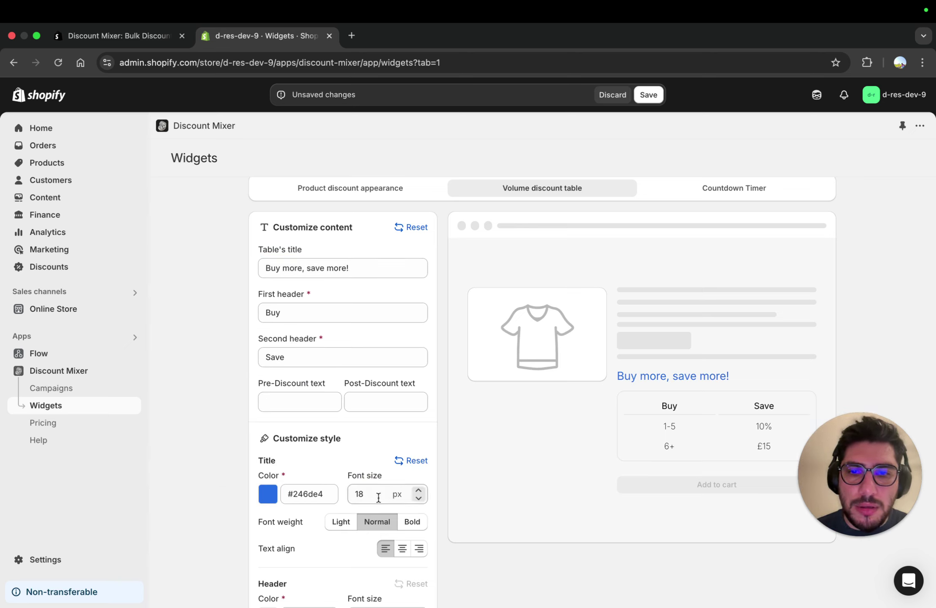
{"action": "left_click", "coordinate": [418, 490]}
{"action": "left_click", "coordinate": [418, 490]}
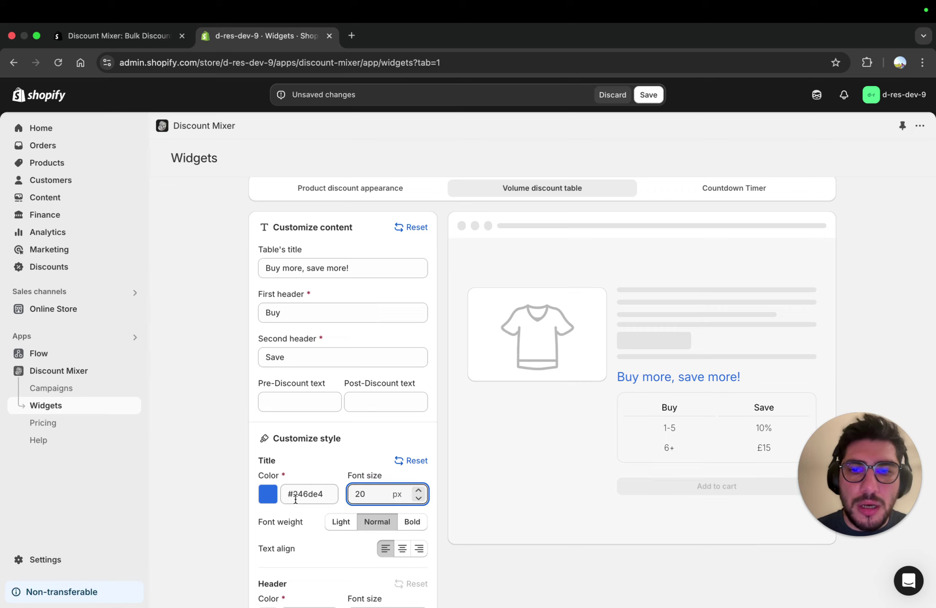
{"action": "scroll", "coordinate": [338, 548], "scroll_direction": "down", "scroll_amount": 2}
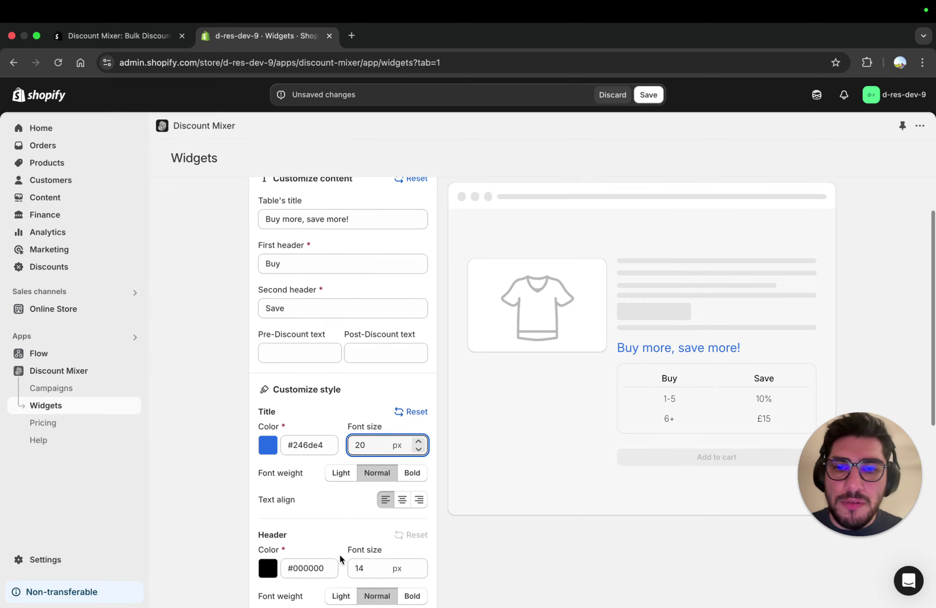
{"action": "left_click", "coordinate": [406, 502]}
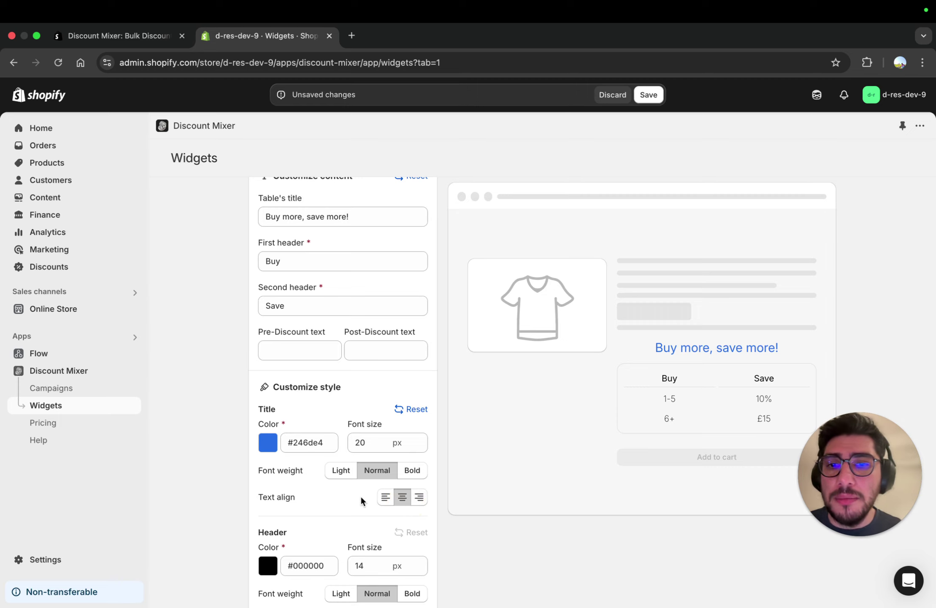
Set the volume discount table's post-discount text to "off", leaving the pre-discount text empty
{"action": "scroll", "coordinate": [349, 497], "scroll_direction": "up", "scroll_amount": 2}
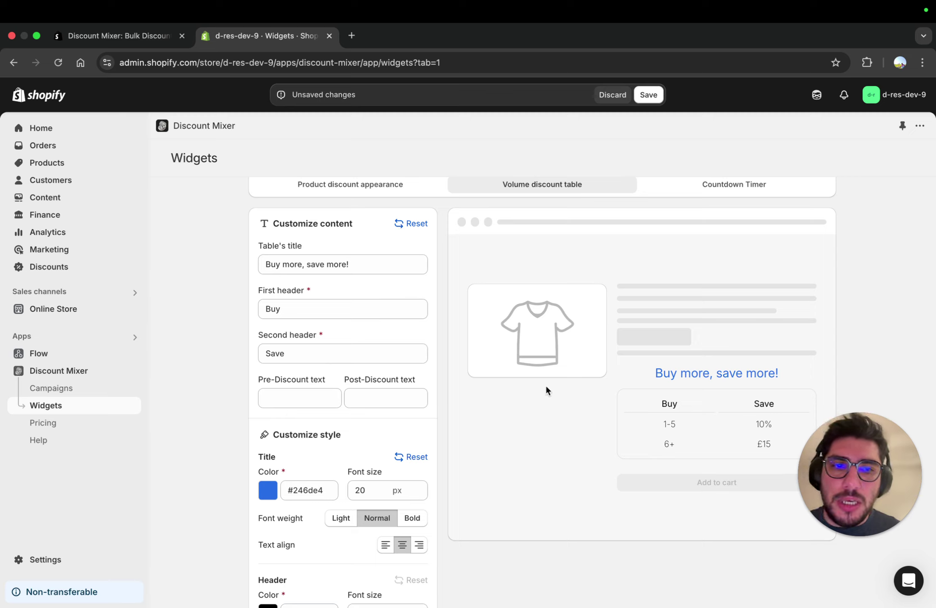
{"action": "left_click_drag", "start_coordinate": [654, 400], "coordinate": [707, 400]}
{"action": "left_click", "coordinate": [317, 398]}
{"action": "left_click", "coordinate": [378, 398]}
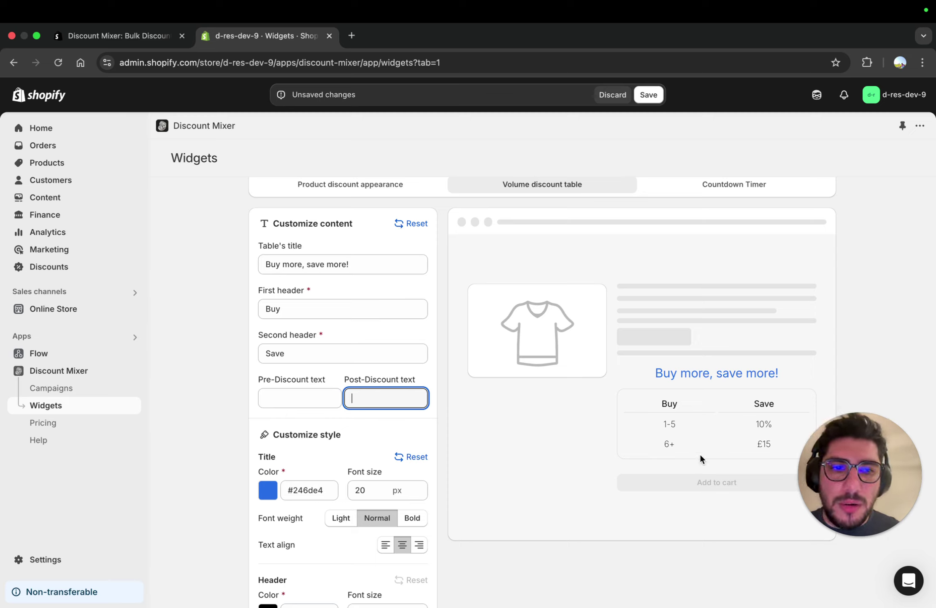
{"action": "left_click_drag", "start_coordinate": [754, 424], "coordinate": [759, 423]}
{"action": "left_click", "coordinate": [370, 398]}
{"action": "type", "text": "off"}
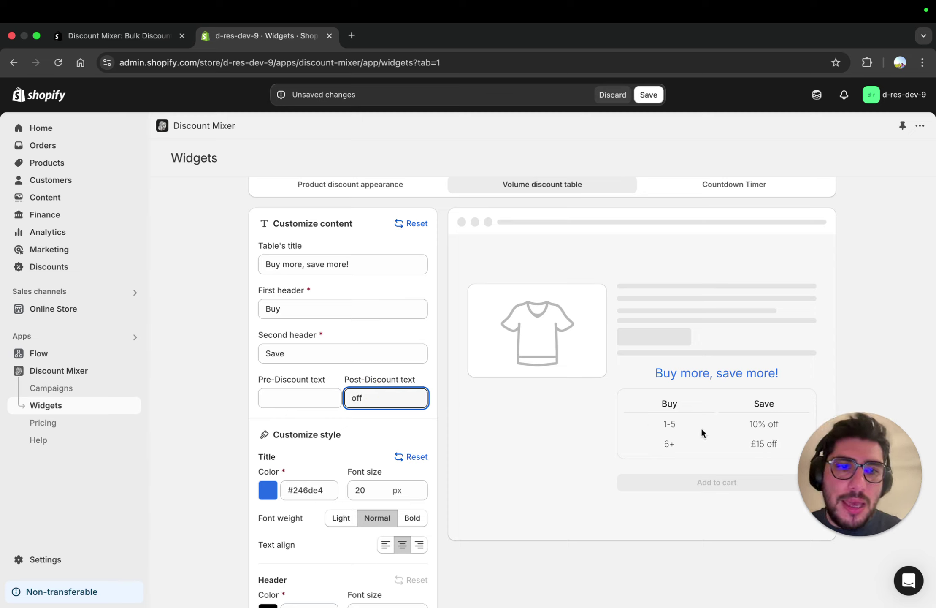
{"action": "left_click", "coordinate": [750, 424]}
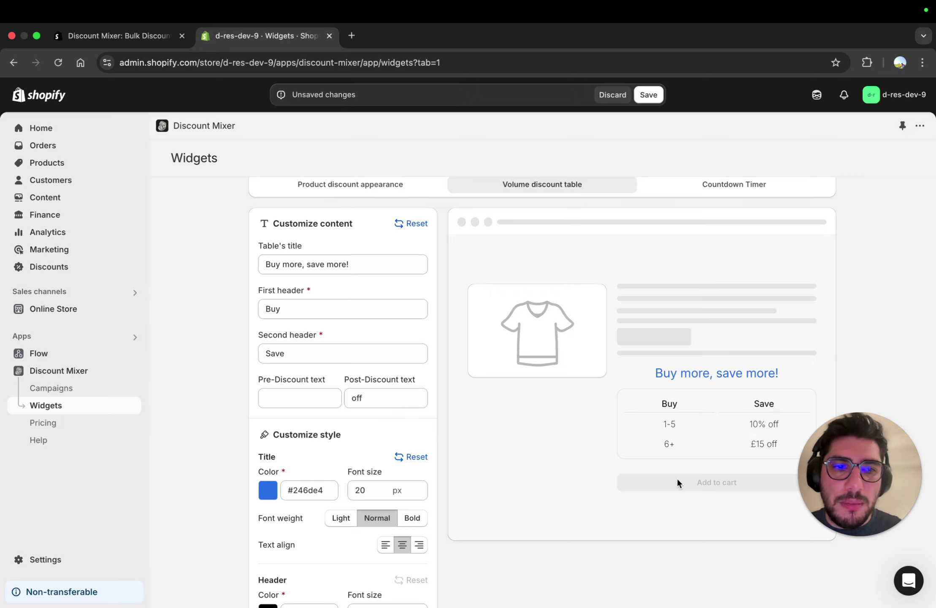
Left-align the text of the volume discount table's cells and header
{"action": "scroll", "coordinate": [439, 440], "scroll_direction": "down", "scroll_amount": 5}
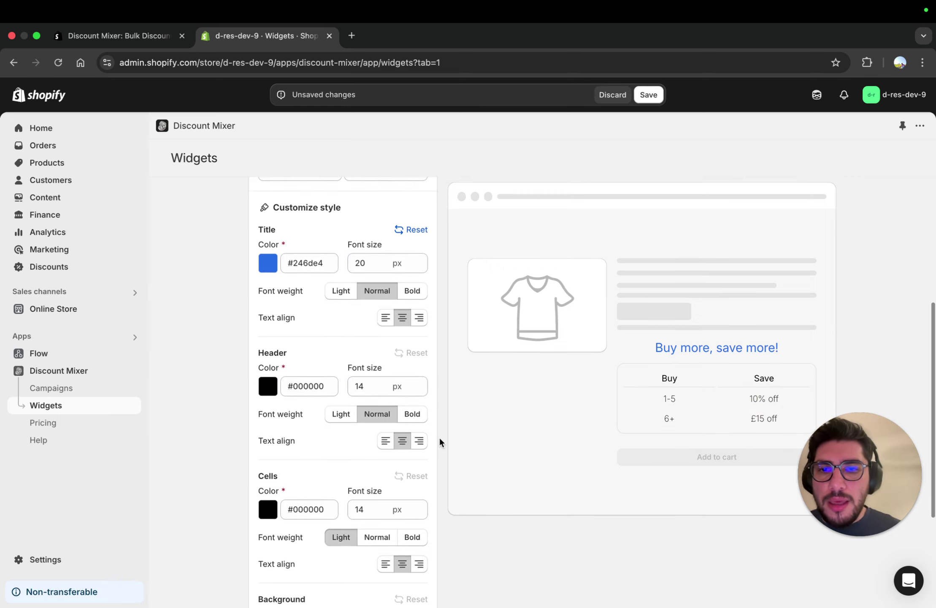
{"action": "scroll", "coordinate": [386, 443], "scroll_direction": "down", "scroll_amount": 2}
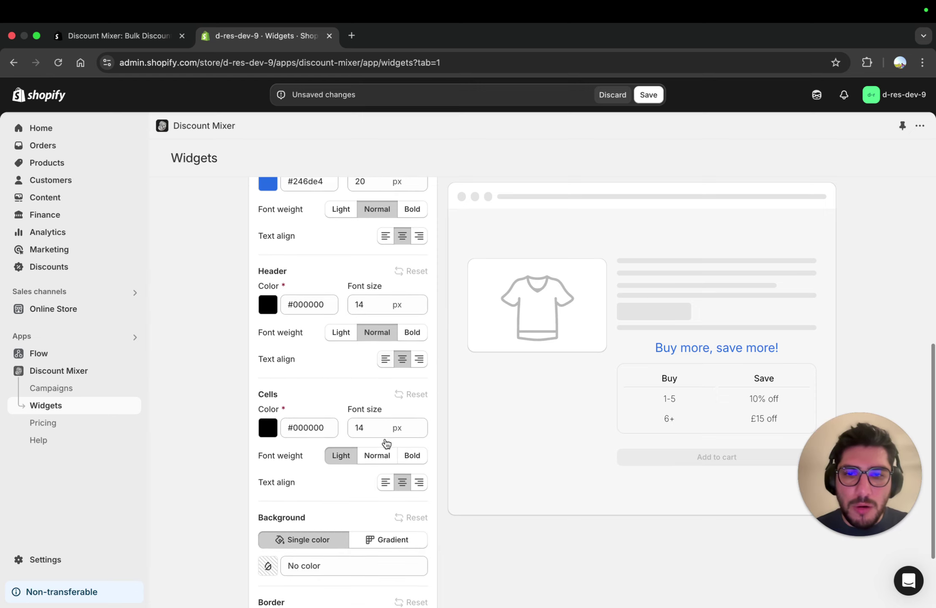
{"action": "left_click", "coordinate": [386, 483]}
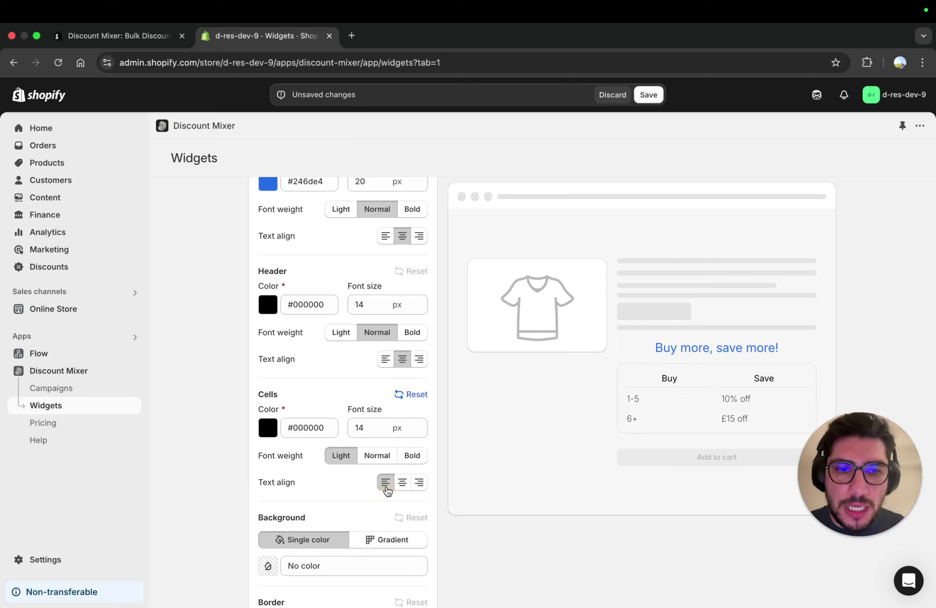
{"action": "left_click", "coordinate": [389, 361]}
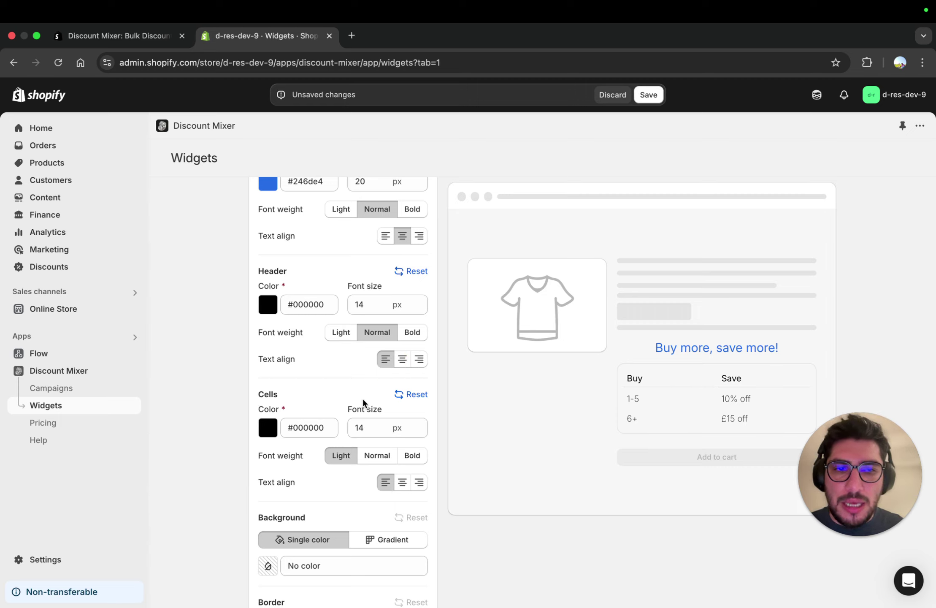
Give the volume discount table a gradient background and set the gradient angle to about one sixth of its range
{"action": "scroll", "coordinate": [335, 489], "scroll_direction": "down", "scroll_amount": 3}
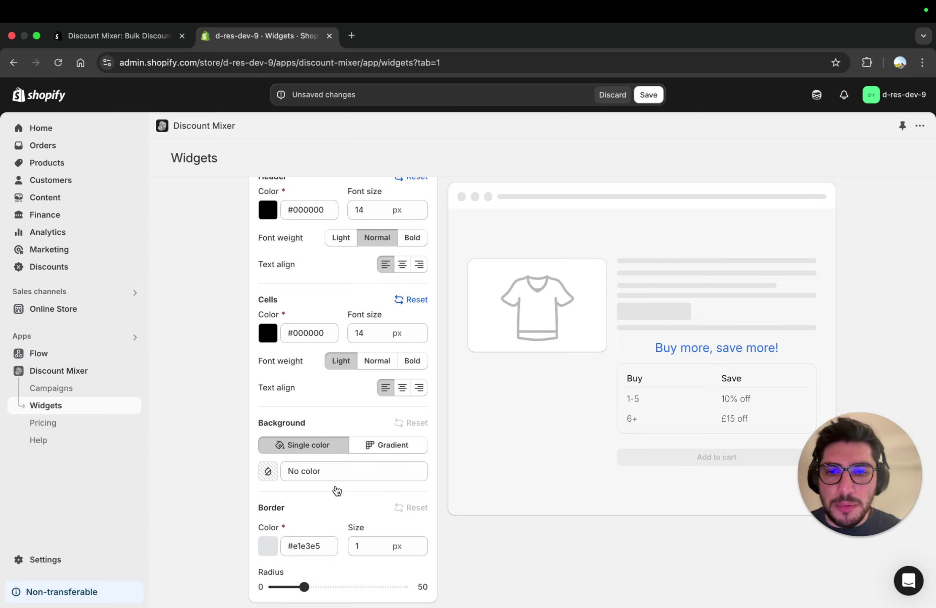
{"action": "left_click", "coordinate": [368, 447]}
{"action": "left_click_drag", "start_coordinate": [337, 510], "coordinate": [291, 511]}
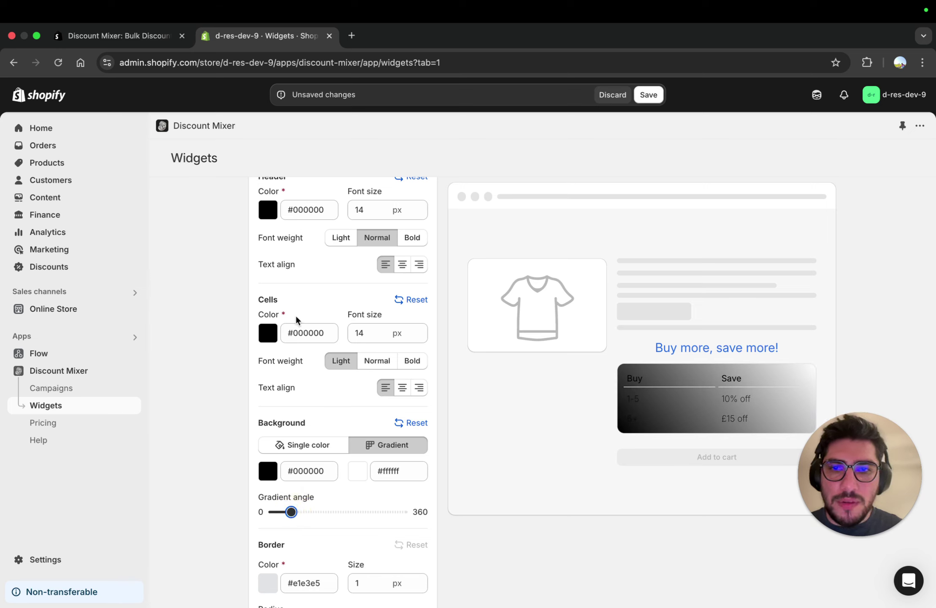
Set the table's header text color to pale pink #f4e7e7 and its cell text color to white #ffffff
{"action": "left_click", "coordinate": [267, 210]}
{"action": "left_click_drag", "start_coordinate": [272, 264], "coordinate": [209, 238]}
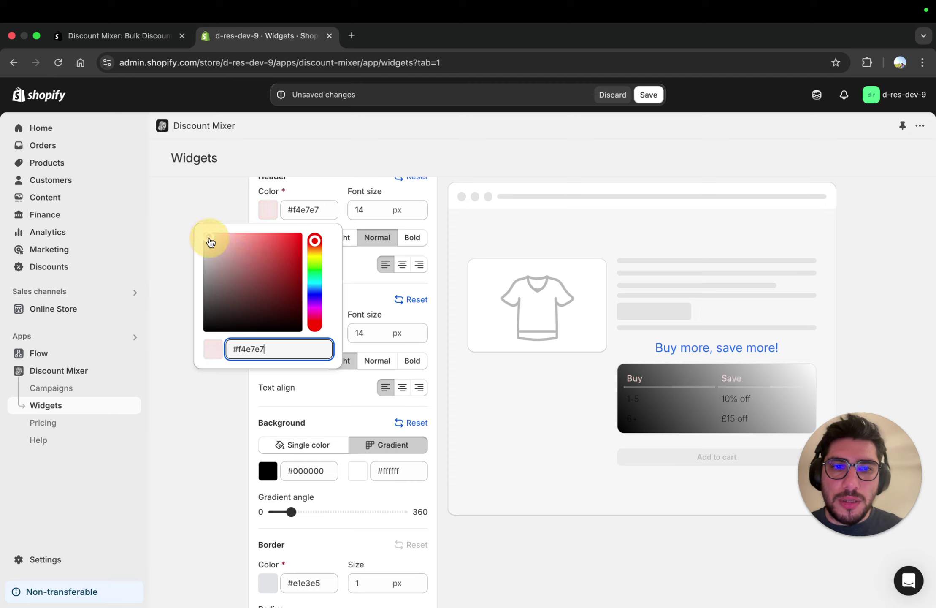
{"action": "left_click", "coordinate": [286, 405]}
{"action": "left_click", "coordinate": [268, 332]}
{"action": "left_click", "coordinate": [227, 387]}
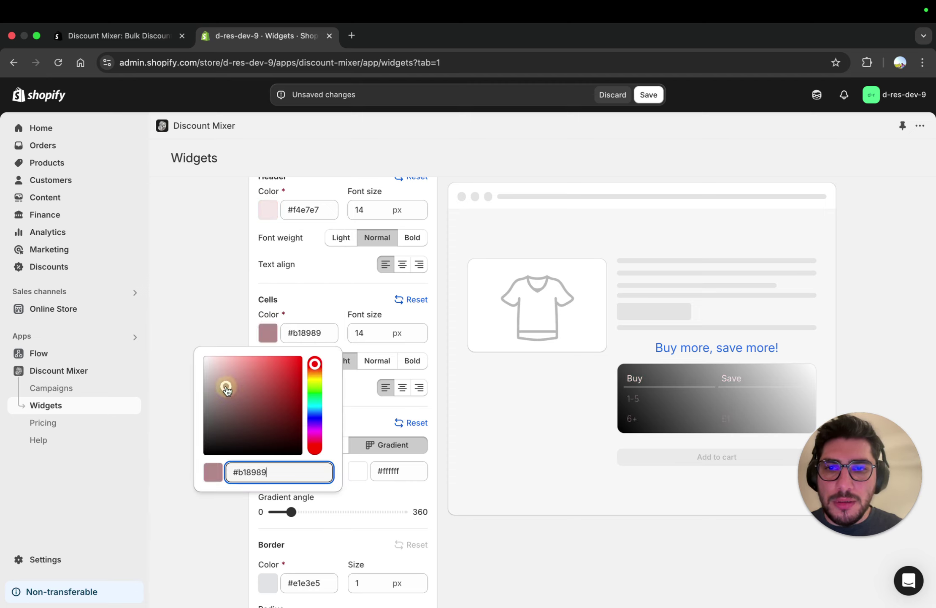
{"action": "left_click_drag", "start_coordinate": [226, 388], "coordinate": [199, 358]}
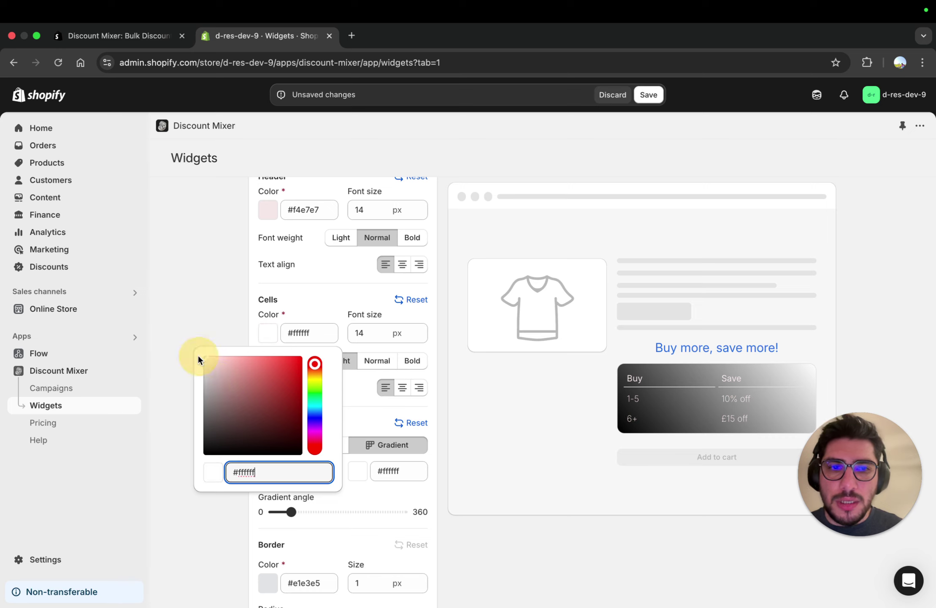
{"action": "left_click", "coordinate": [360, 406]}
Try a 0 px table border, return it to 1 px, and lower the border radius to about one eighth of its range
{"action": "scroll", "coordinate": [361, 399], "scroll_direction": "down", "scroll_amount": 2}
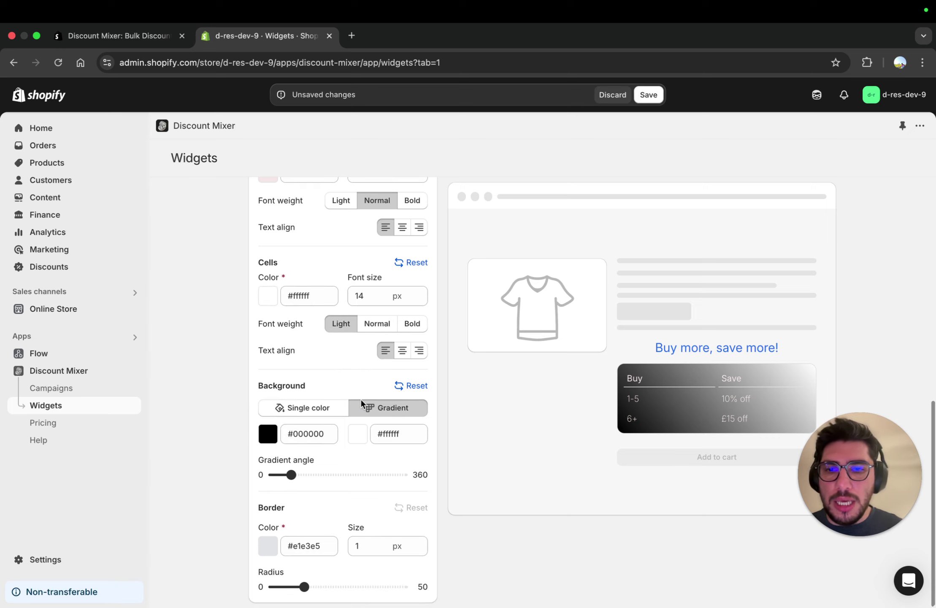
{"action": "left_click", "coordinate": [420, 552]}
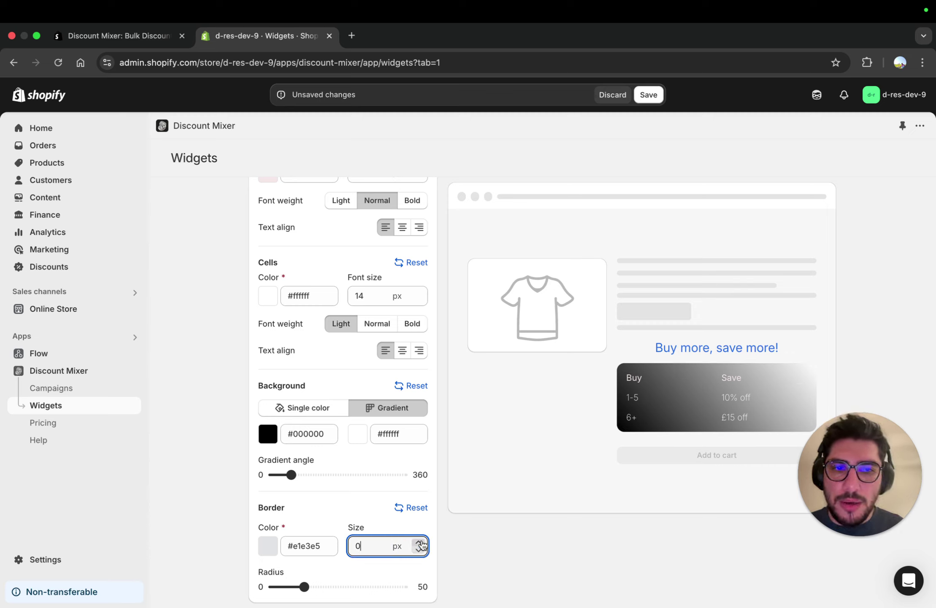
{"action": "left_click", "coordinate": [421, 542]}
{"action": "left_click", "coordinate": [363, 507]}
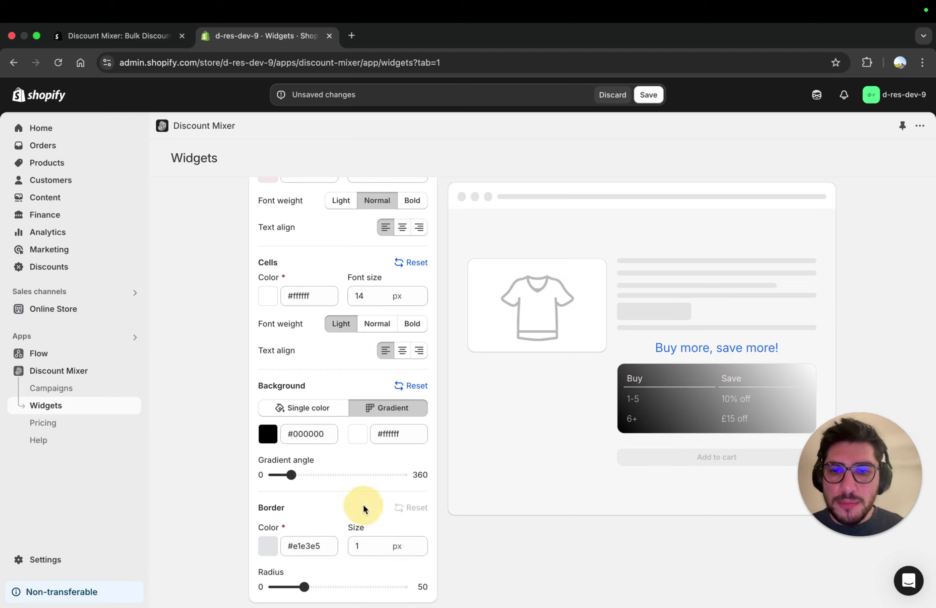
{"action": "mouse_move", "coordinate": [304, 586]}
{"action": "left_mouse_down"}
{"action": "mouse_move", "coordinate": [374, 587]}
{"action": "mouse_move", "coordinate": [286, 588]}
{"action": "left_mouse_up"}
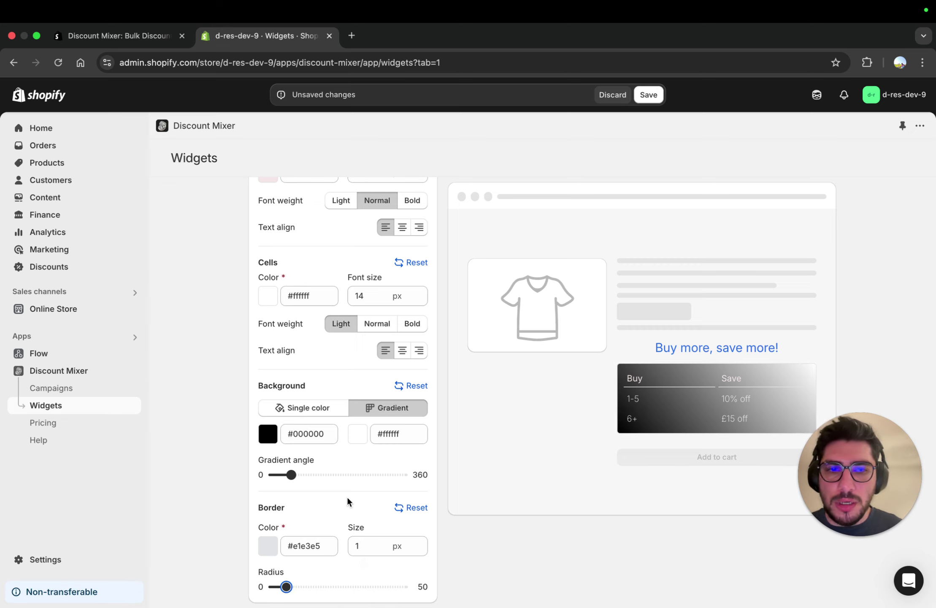
Discard all unsaved changes to the volume discount table and open the Countdown Timer widget's settings
{"action": "scroll", "coordinate": [346, 500], "scroll_direction": "up", "scroll_amount": 15}
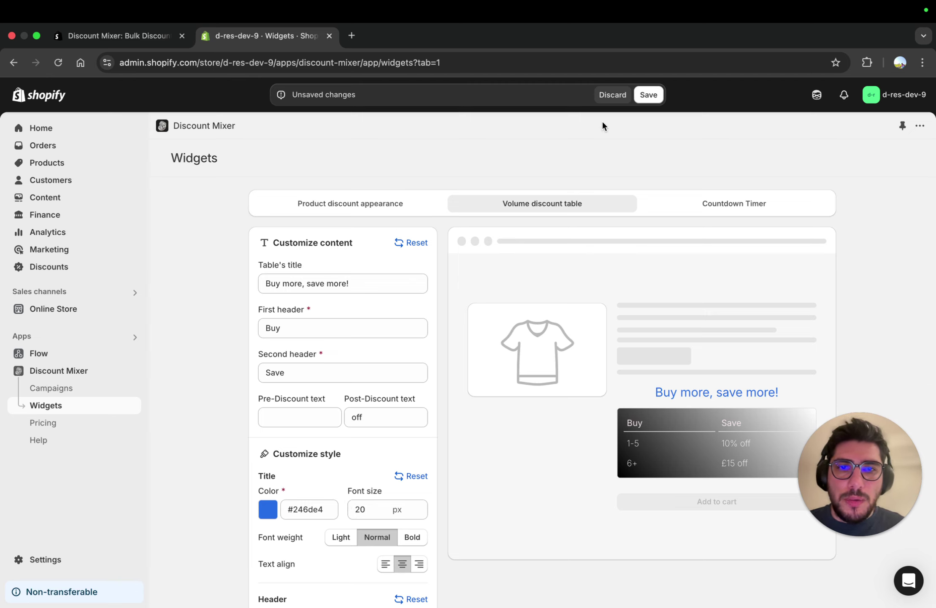
{"action": "left_click", "coordinate": [608, 94]}
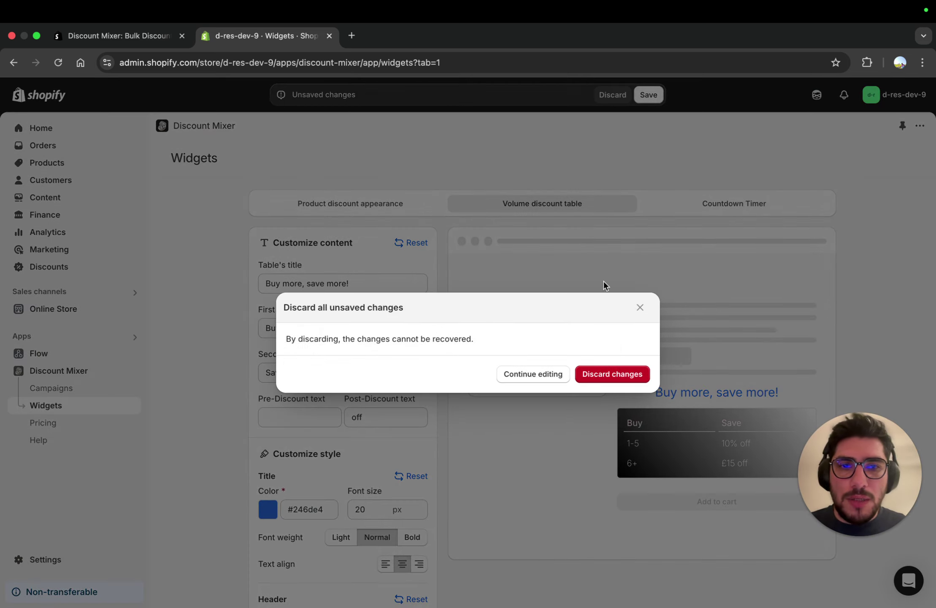
{"action": "left_click", "coordinate": [613, 374]}
{"action": "left_click", "coordinate": [671, 206]}
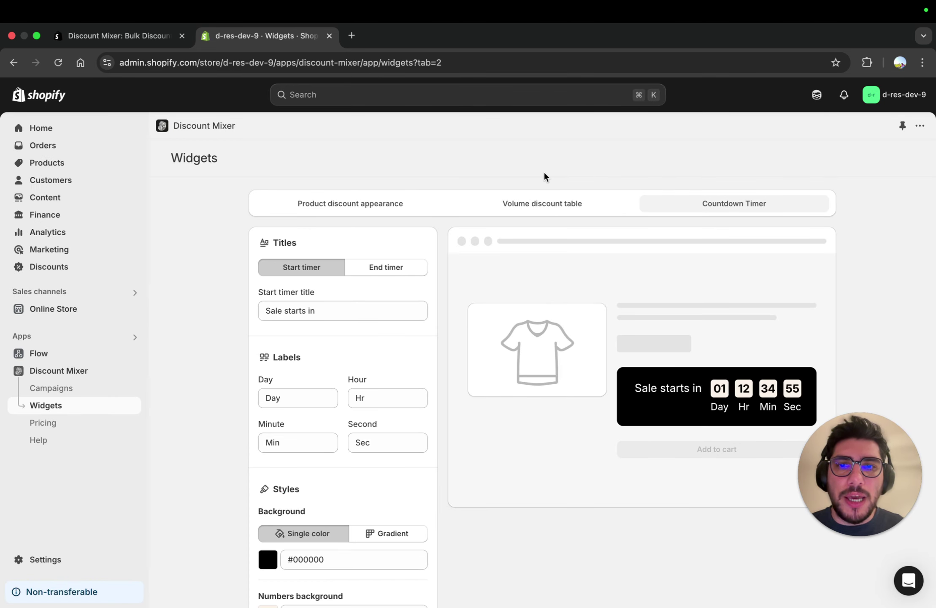
Examine the countdown timer's start and end titles and compare its day, hour, minute and second labels with the preview
{"action": "scroll", "coordinate": [422, 331], "scroll_direction": "down", "scroll_amount": 2}
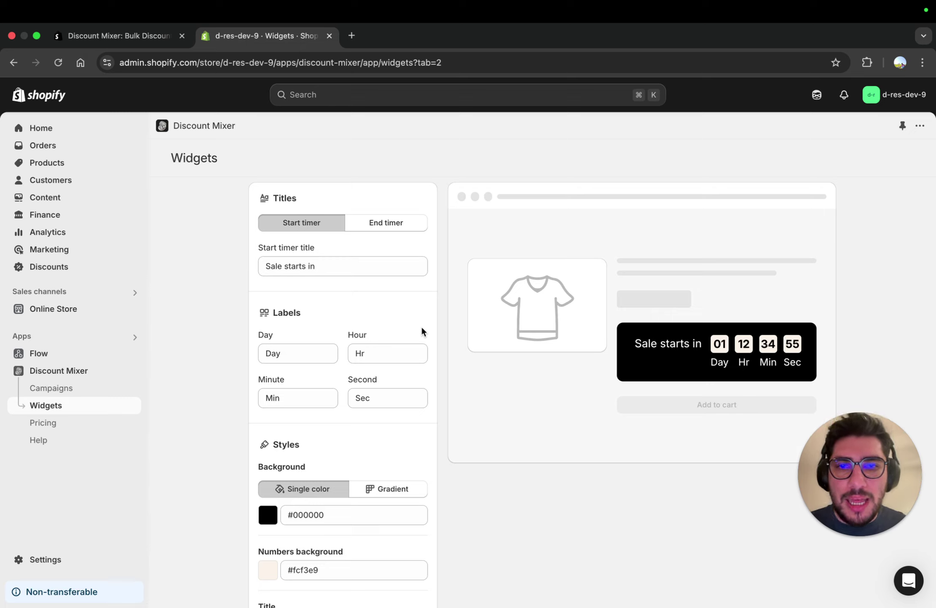
{"action": "left_click", "coordinate": [388, 224]}
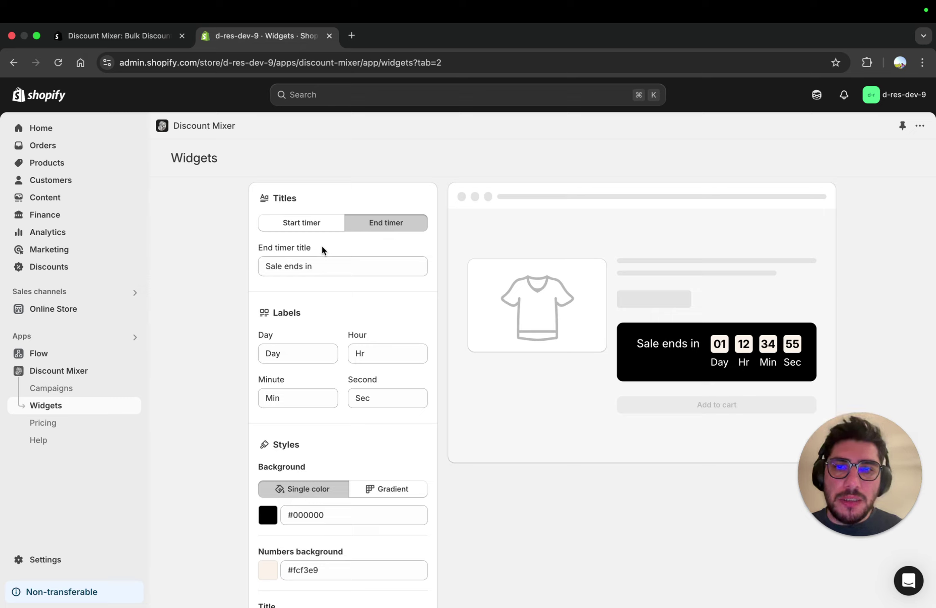
{"action": "left_click", "coordinate": [312, 228]}
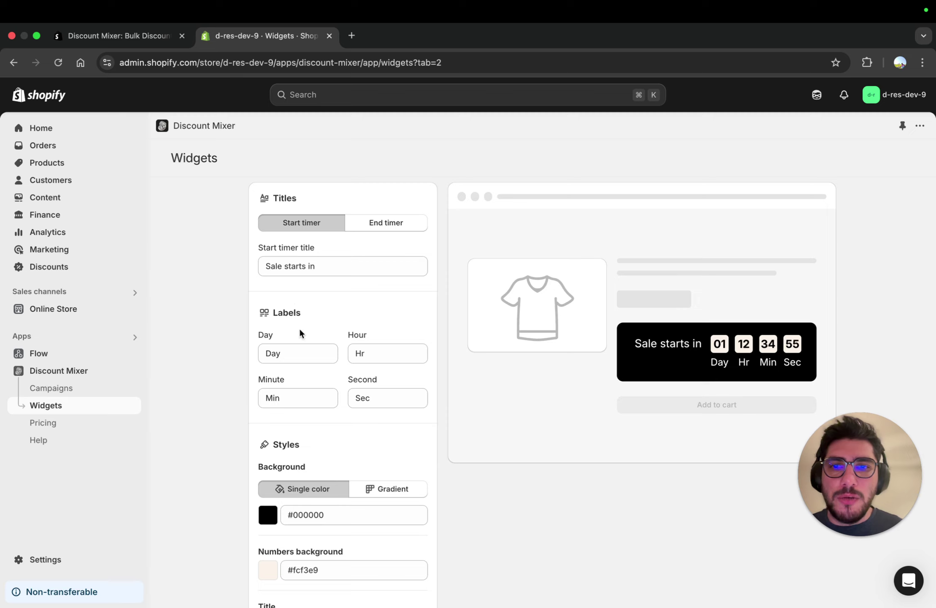
{"action": "scroll", "coordinate": [299, 333], "scroll_direction": "down", "scroll_amount": 2}
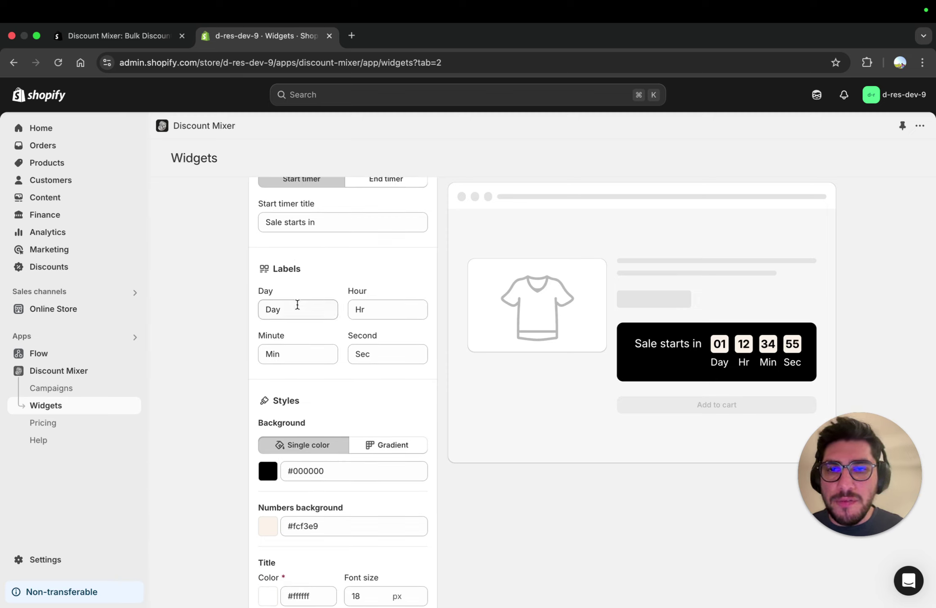
{"action": "scroll", "coordinate": [298, 304], "scroll_direction": "down", "scroll_amount": 1}
{"action": "scroll", "coordinate": [297, 304], "scroll_direction": "down", "scroll_amount": 1}
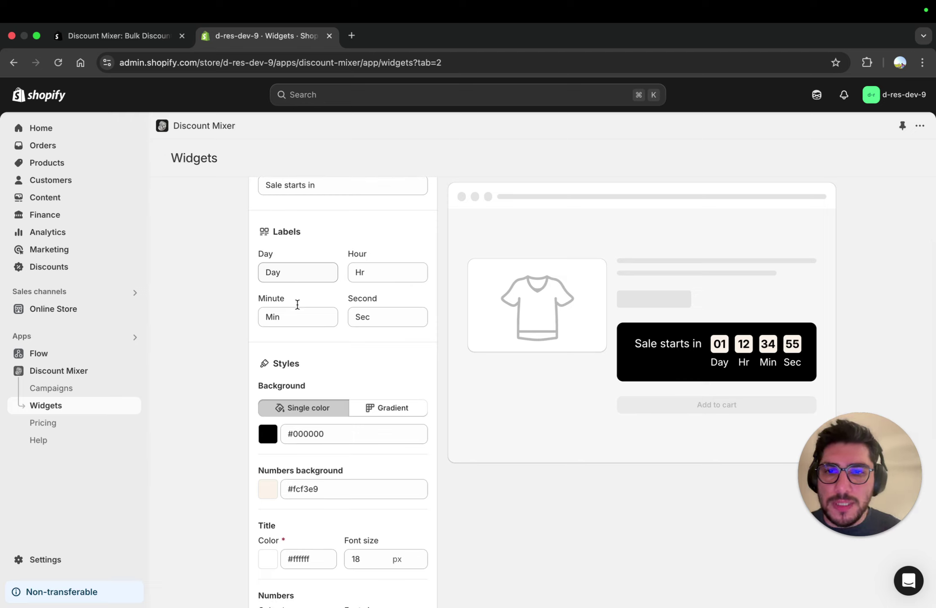
{"action": "left_click", "coordinate": [299, 273]}
{"action": "double_click", "coordinate": [299, 273]}
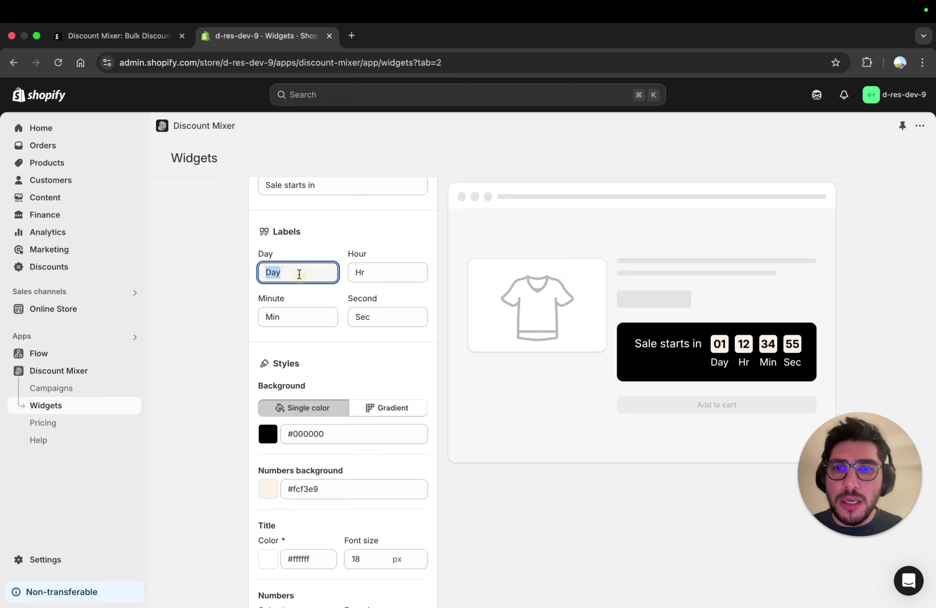
{"action": "left_click_drag", "start_coordinate": [703, 362], "coordinate": [801, 357]}
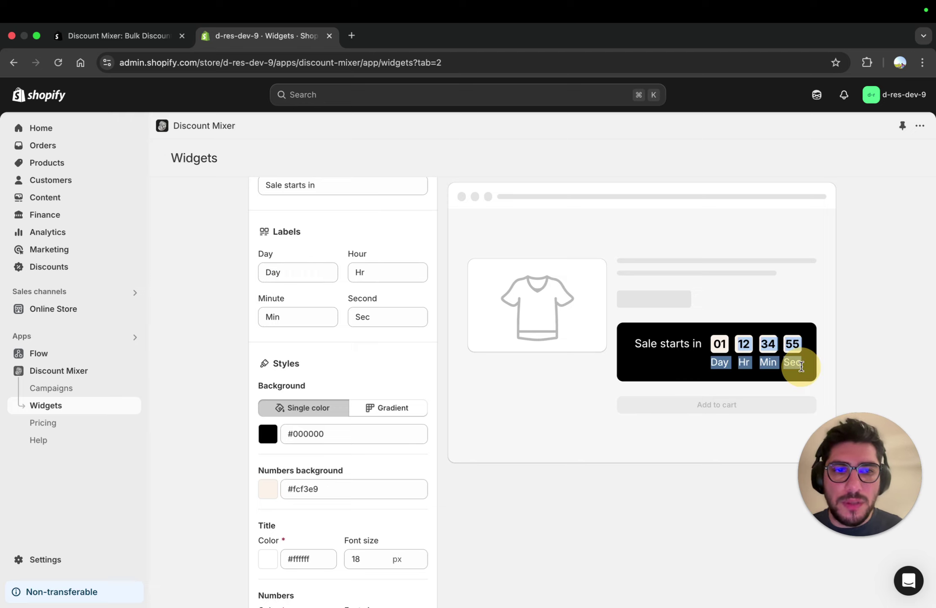
{"action": "left_click", "coordinate": [370, 357]}
Set the countdown timer's single background color to red #ba0b0b
{"action": "scroll", "coordinate": [368, 358], "scroll_direction": "down", "scroll_amount": 3}
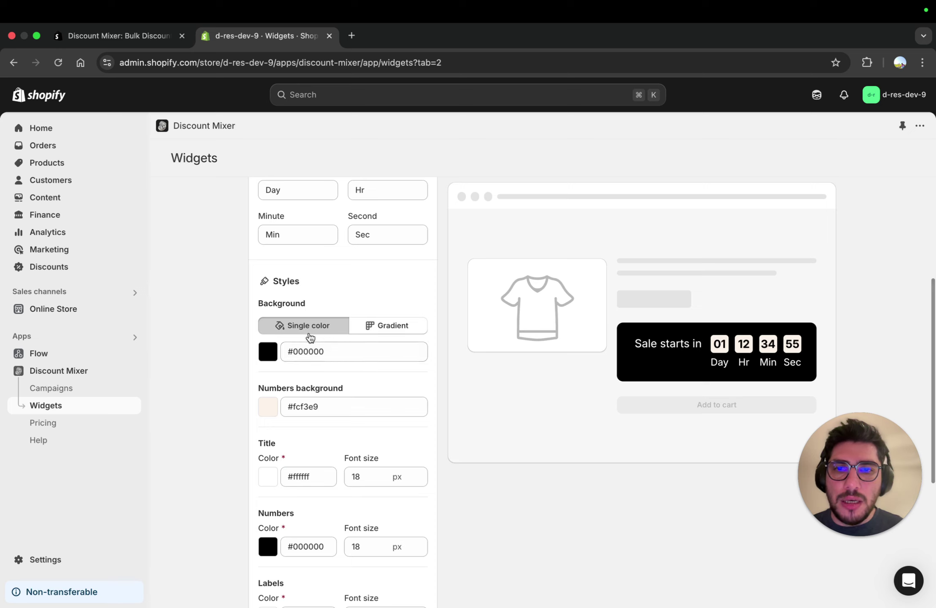
{"action": "left_click", "coordinate": [267, 350]}
{"action": "left_click_drag", "start_coordinate": [264, 423], "coordinate": [295, 403]}
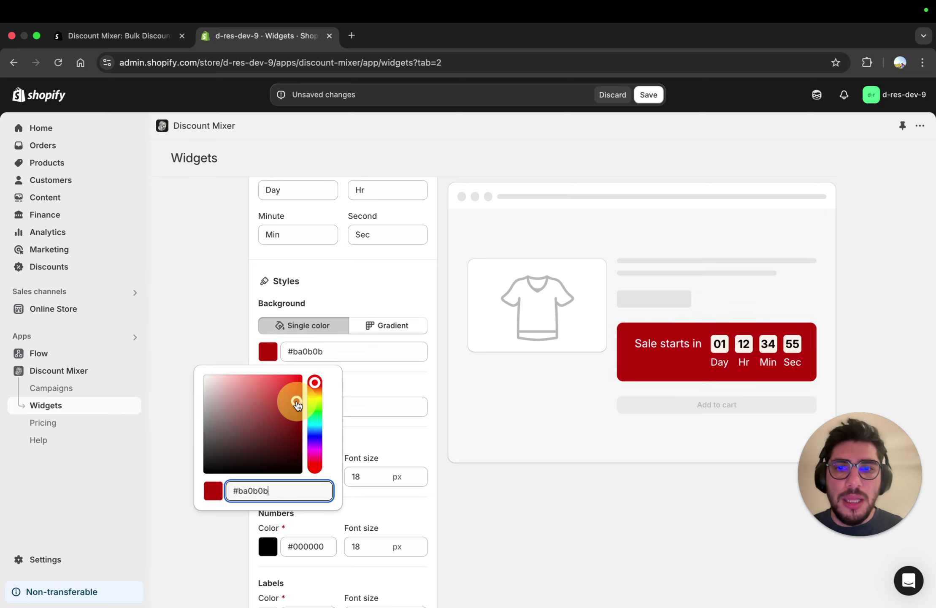
Switch the timer background to a gradient starting in dark red #870a0a, with the gradient angle at about half its range
{"action": "left_click", "coordinate": [385, 327]}
{"action": "left_click", "coordinate": [267, 351]}
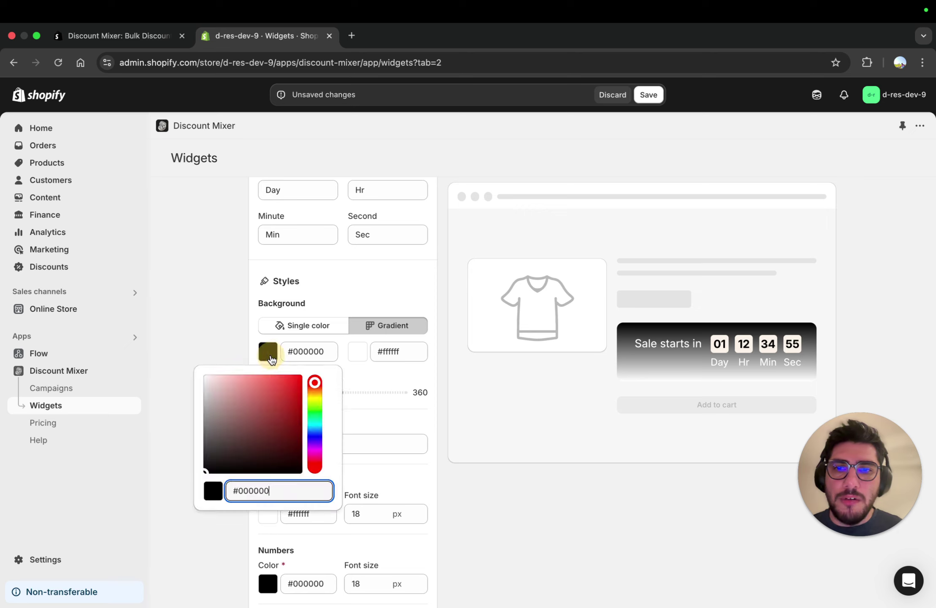
{"action": "left_click_drag", "start_coordinate": [269, 401], "coordinate": [296, 421]}
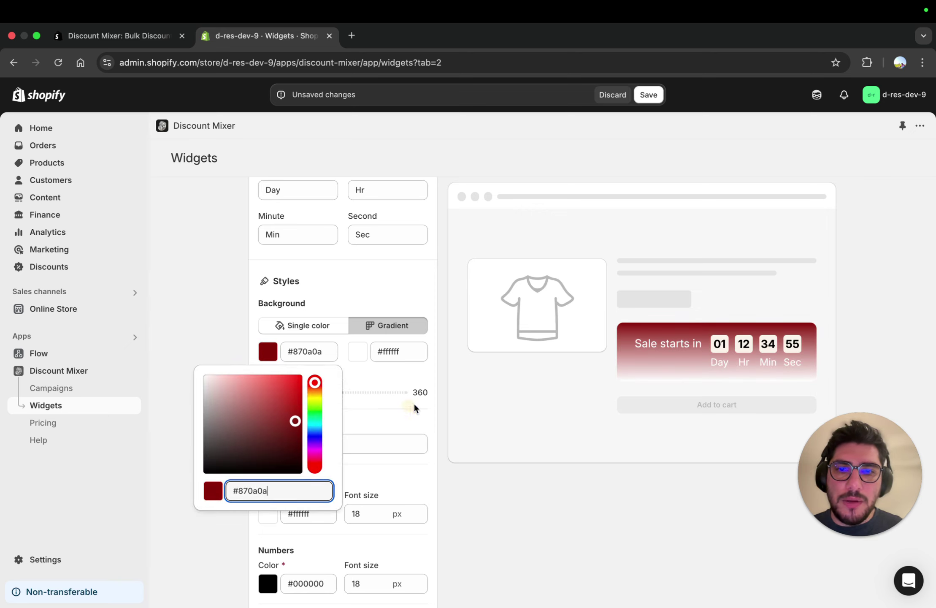
{"action": "left_click", "coordinate": [436, 400]}
{"action": "mouse_move", "coordinate": [337, 393]}
{"action": "left_mouse_down"}
{"action": "mouse_move", "coordinate": [372, 392]}
{"action": "mouse_move", "coordinate": [336, 393]}
{"action": "left_mouse_up"}
Set the timer's numbers background to beige #e6ddd1 and its title color to pale pink #e1c4c4
{"action": "scroll", "coordinate": [392, 428], "scroll_direction": "down", "scroll_amount": 1}
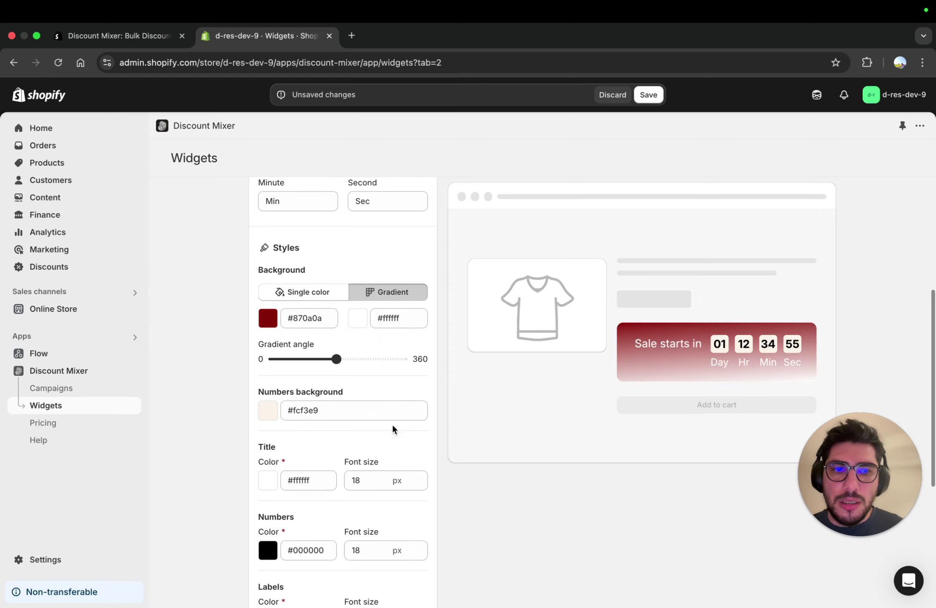
{"action": "left_click", "coordinate": [271, 410]}
{"action": "left_click_drag", "start_coordinate": [227, 448], "coordinate": [212, 443]}
{"action": "left_click", "coordinate": [406, 431]}
{"action": "scroll", "coordinate": [406, 431], "scroll_direction": "down", "scroll_amount": 2}
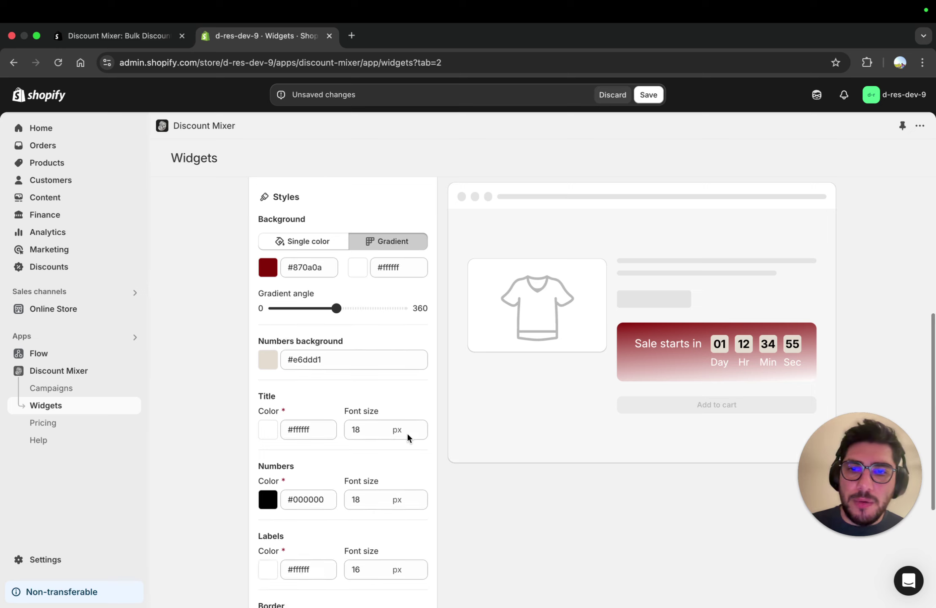
{"action": "left_click", "coordinate": [267, 429]}
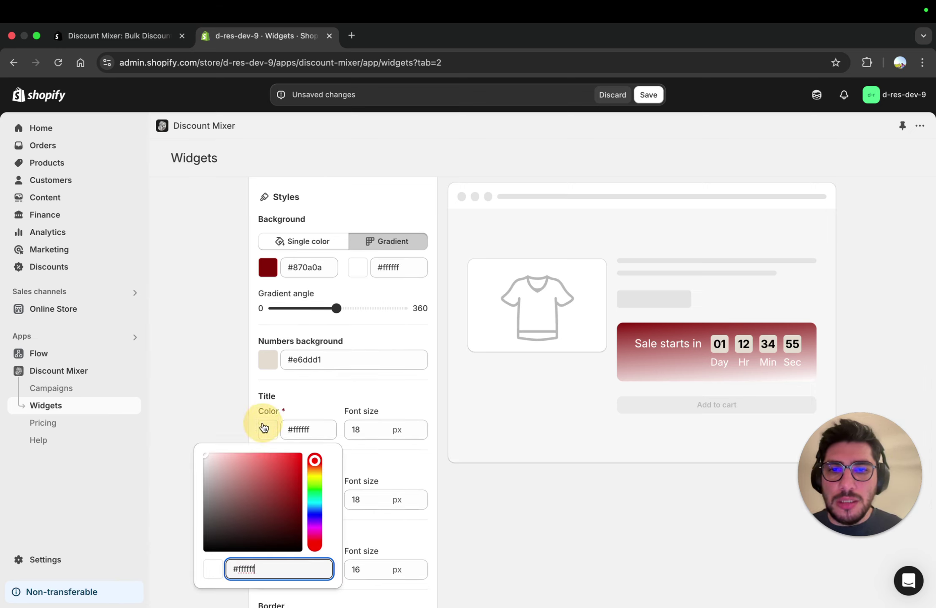
{"action": "left_click", "coordinate": [258, 482]}
{"action": "left_click_drag", "start_coordinate": [259, 484], "coordinate": [220, 467]}
{"action": "left_click", "coordinate": [418, 466]}
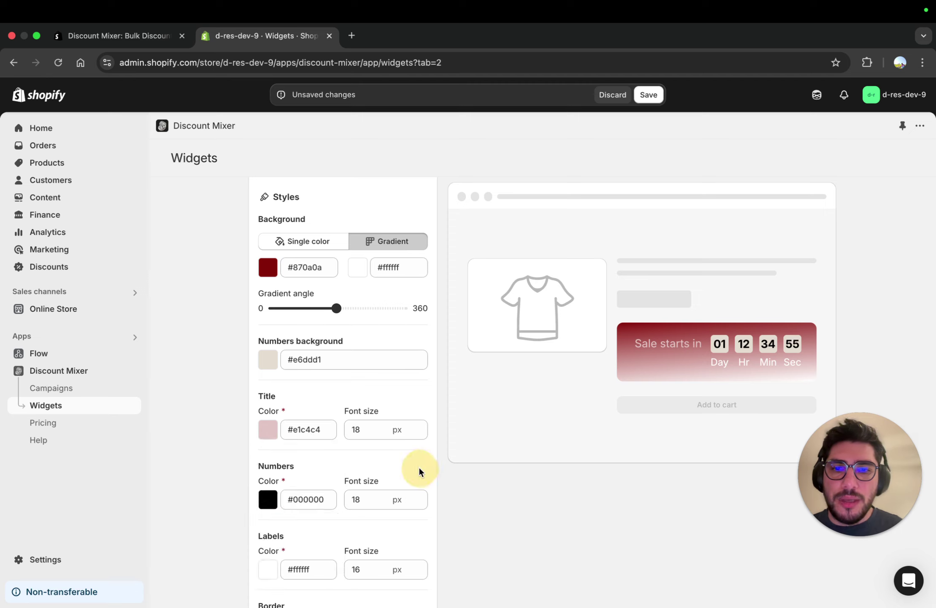
Review the timer's remaining label, border, padding and margin settings and discard all unsaved countdown timer changes
{"action": "scroll", "coordinate": [418, 466], "scroll_direction": "down", "scroll_amount": 3}
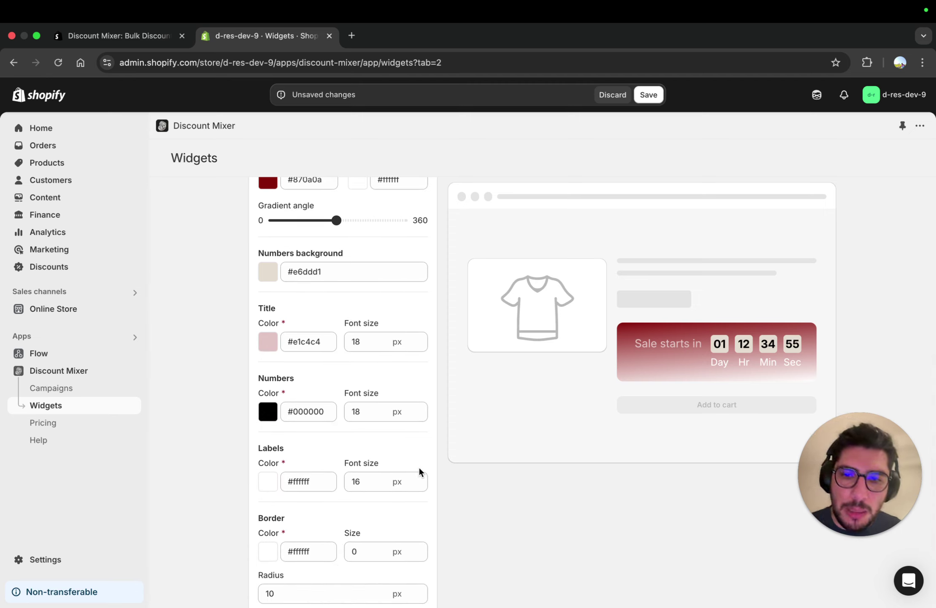
{"action": "scroll", "coordinate": [418, 467], "scroll_direction": "down", "scroll_amount": 4}
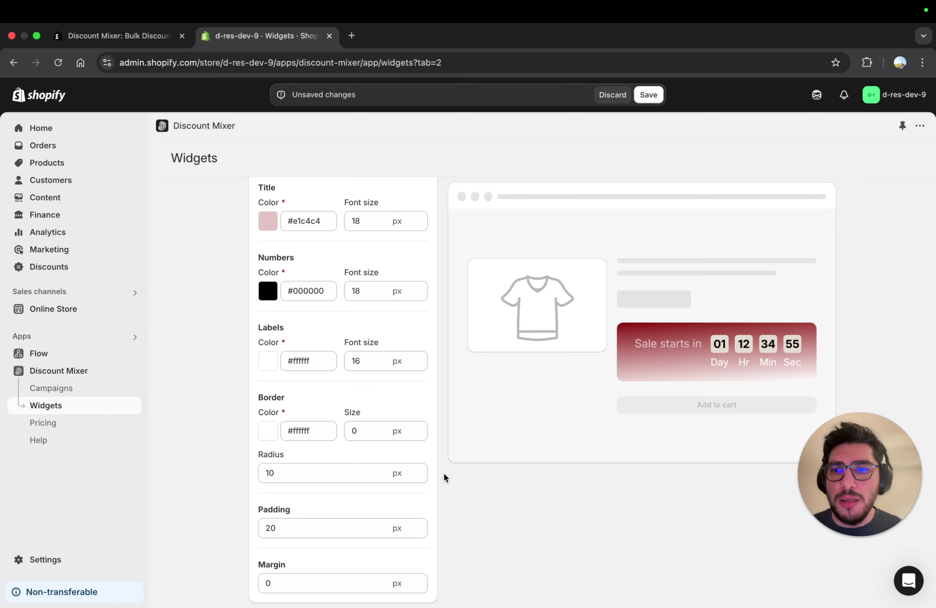
{"action": "scroll", "coordinate": [443, 471], "scroll_direction": "up", "scroll_amount": 10}
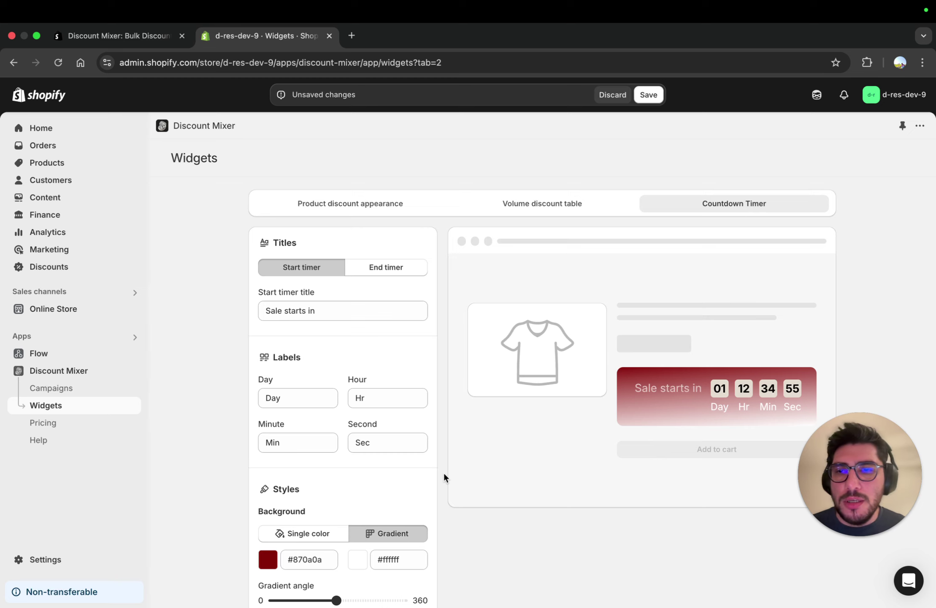
{"action": "left_click", "coordinate": [616, 95]}
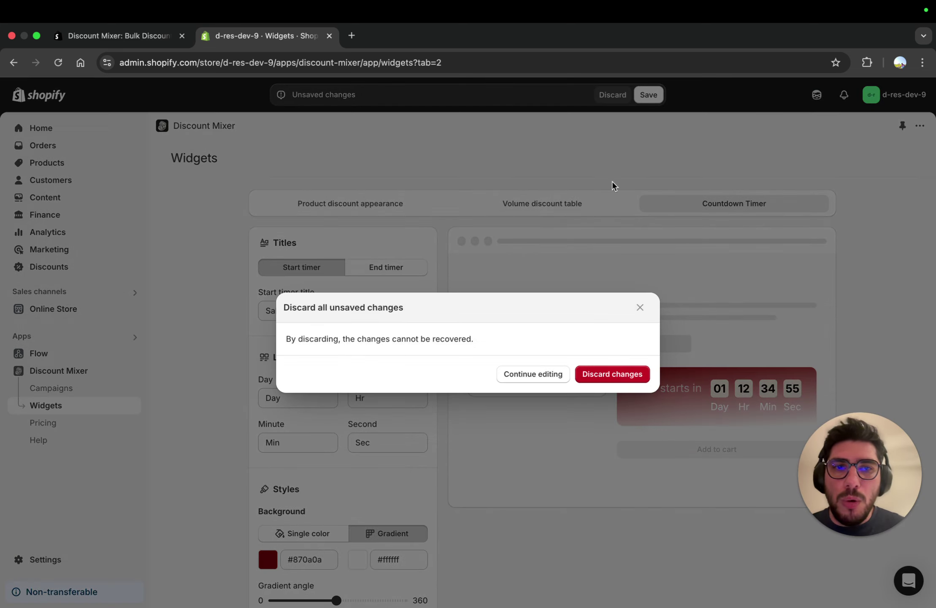
{"action": "left_click", "coordinate": [624, 377]}
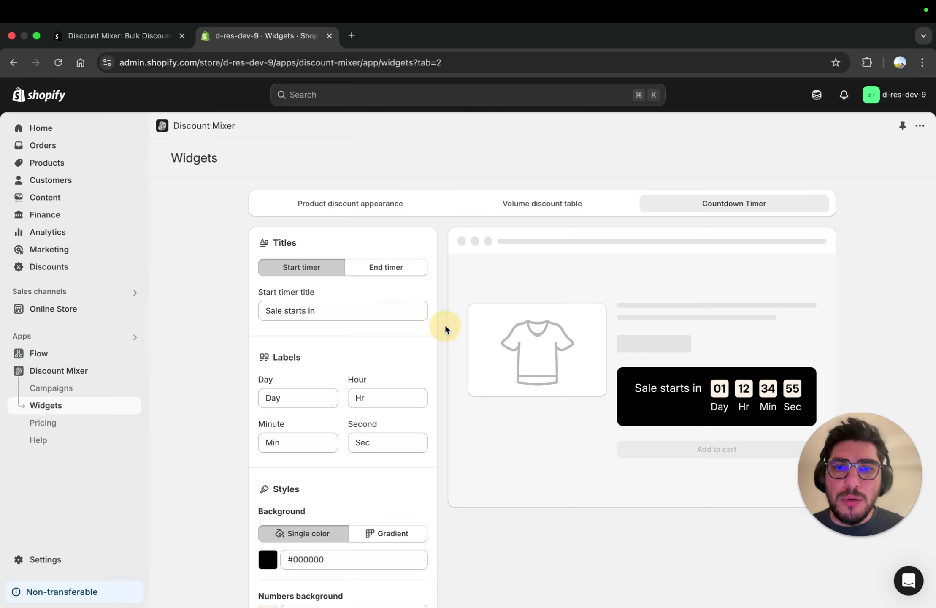